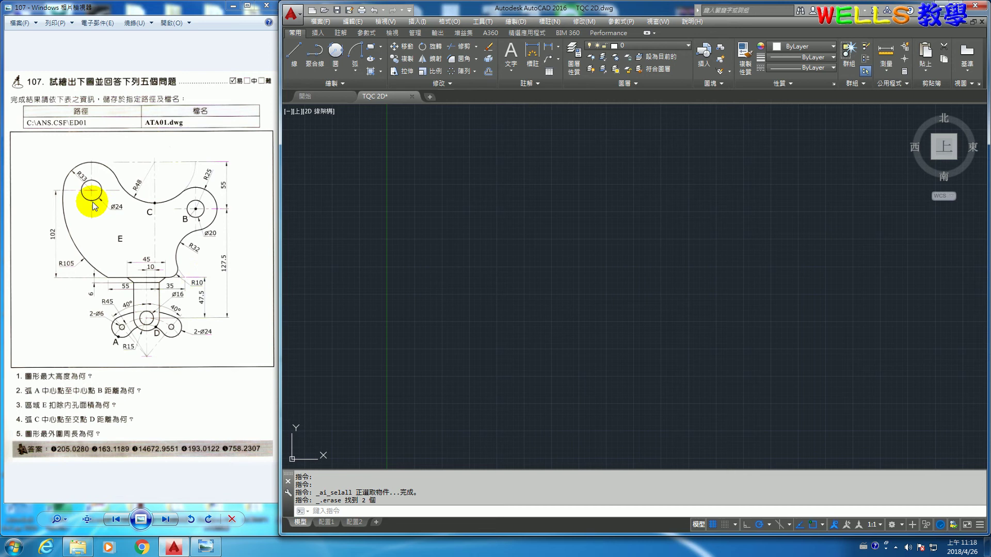
Draw a 90-unit horizontal base line
scroll(141, 298, "up", 2)
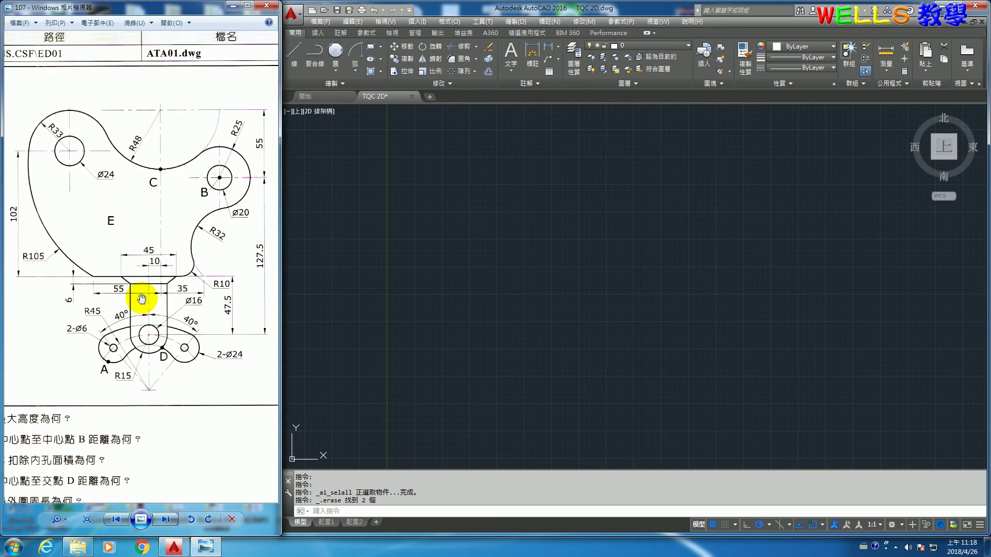
left_click(517, 261)
left_click(294, 52)
left_click(488, 266)
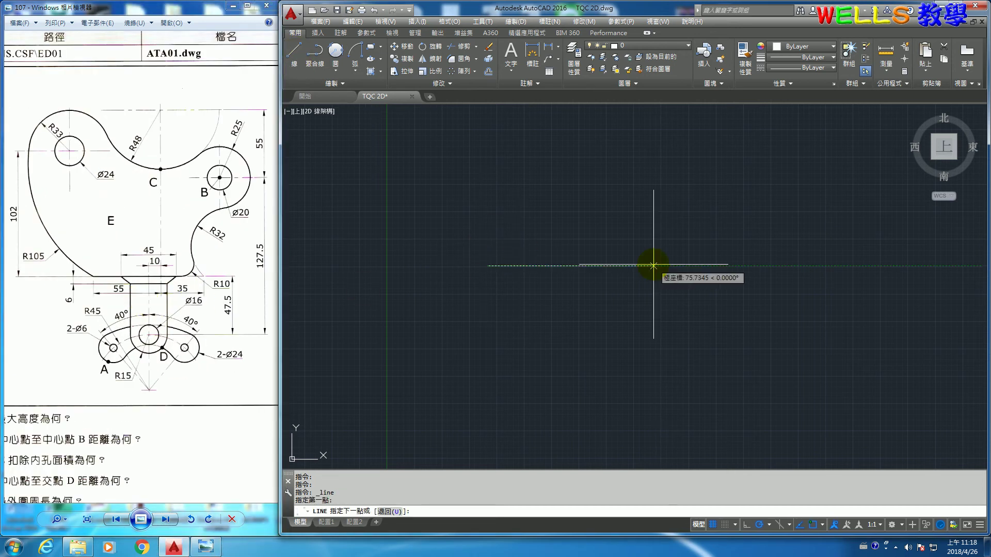
type("90")
key("Return")
Offset the base line 47.5 units downward
left_click(490, 73)
type("47.5")
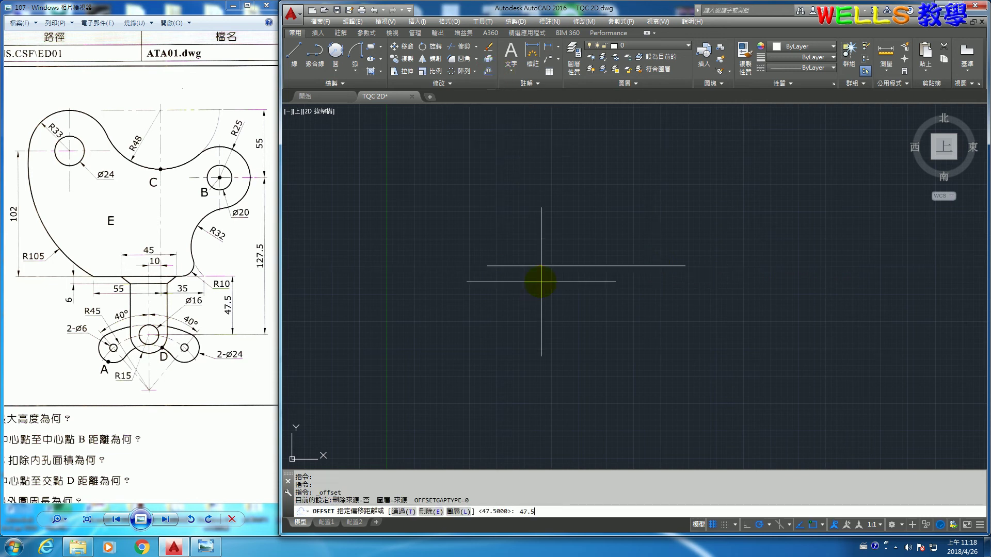
key("Return")
left_click(609, 267)
left_click(616, 366)
key("Return")
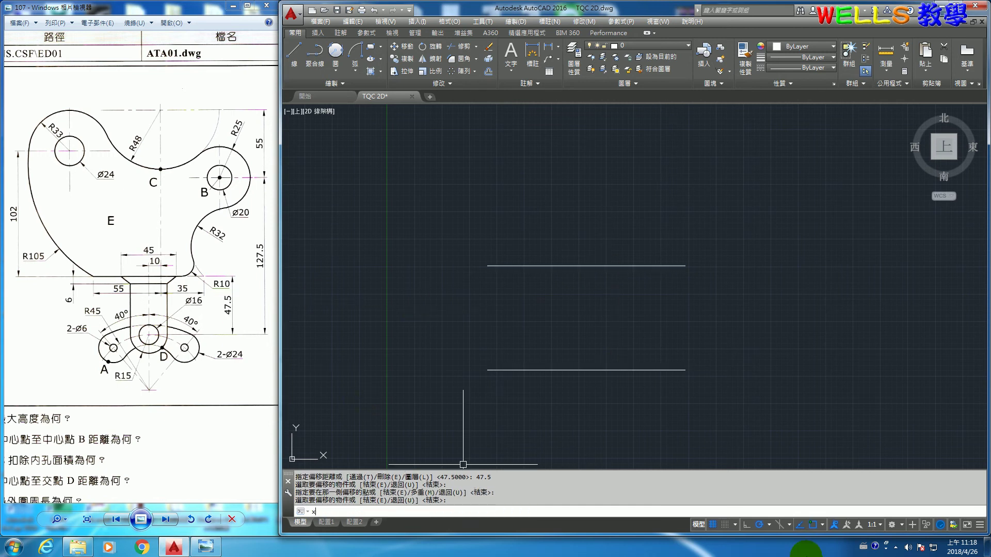
key("Return")
key("Return")
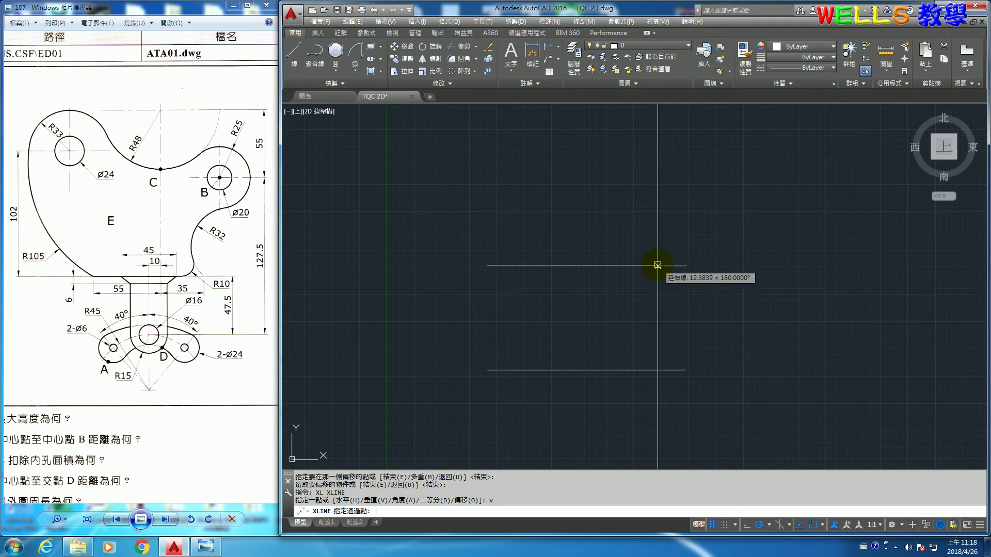
type("35")
Place a vertical construction line at 35 and copy it 10 units to the left
key("Return")
key("Return")
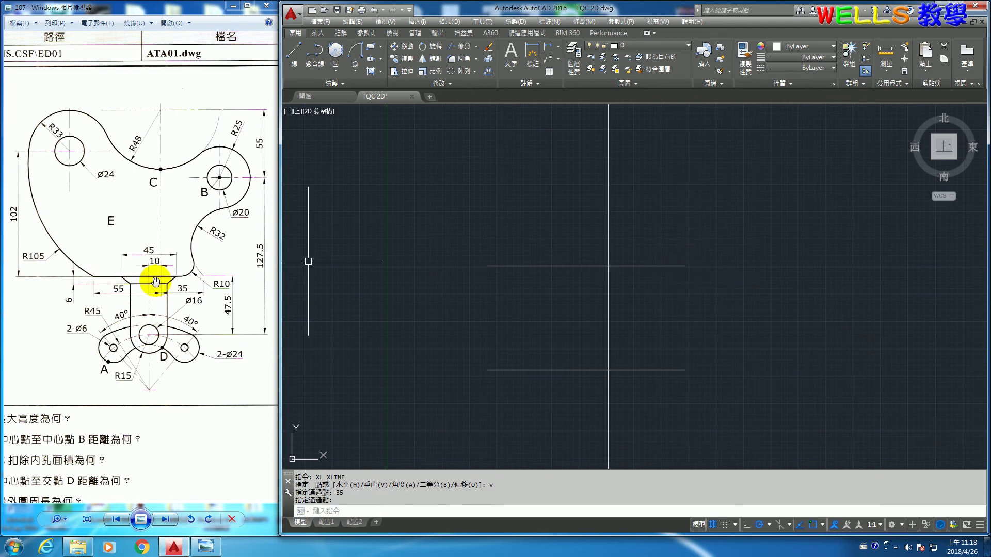
left_click(489, 71)
type("0")
key("Return")
left_click(608, 303)
left_click(579, 308)
key("Return")
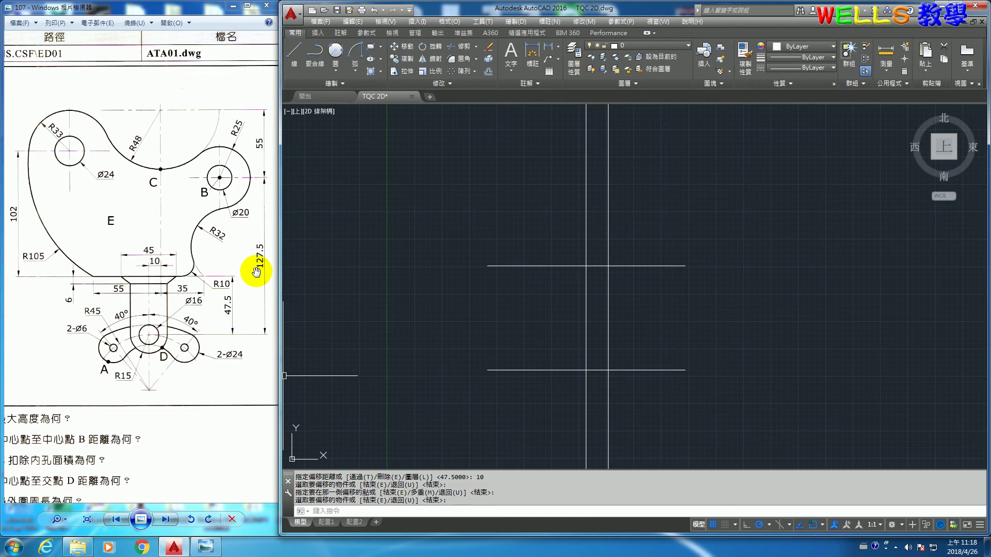
left_click(516, 310)
left_click(509, 317)
Add a horizontal construction line 127.5 away
key("Return")
type("h")
key("Return")
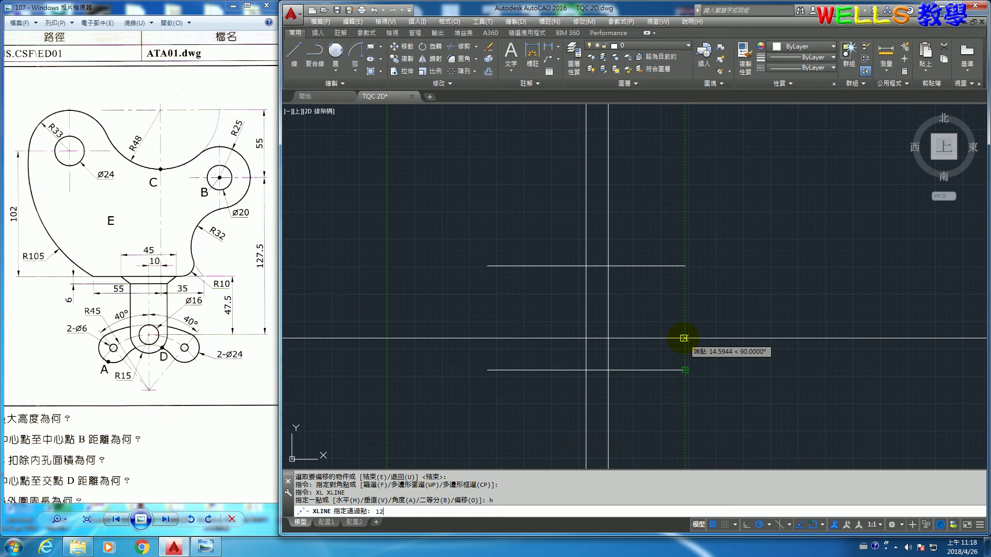
key("Return")
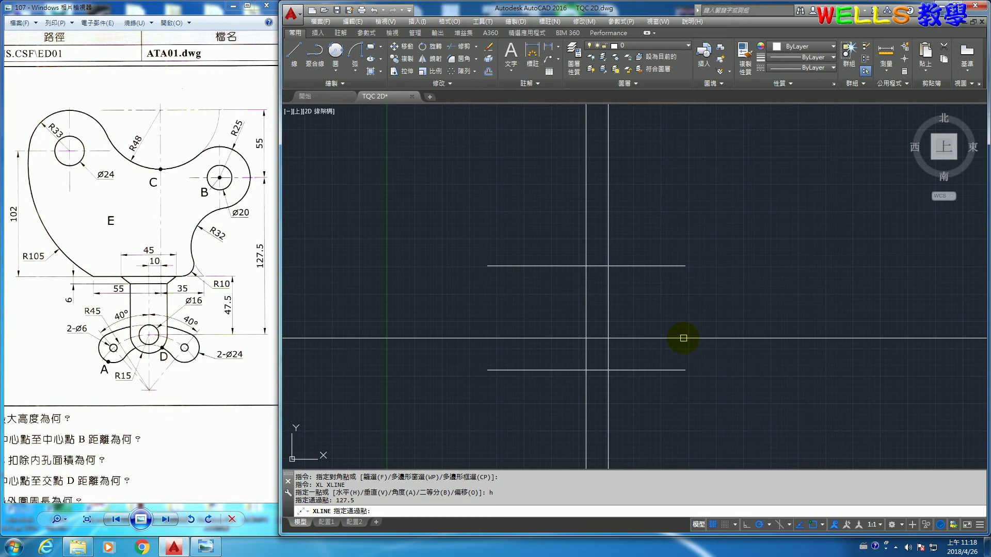
key("Return")
scroll(712, 270, "down", 4)
middle_click_drag(713, 270, 682, 316)
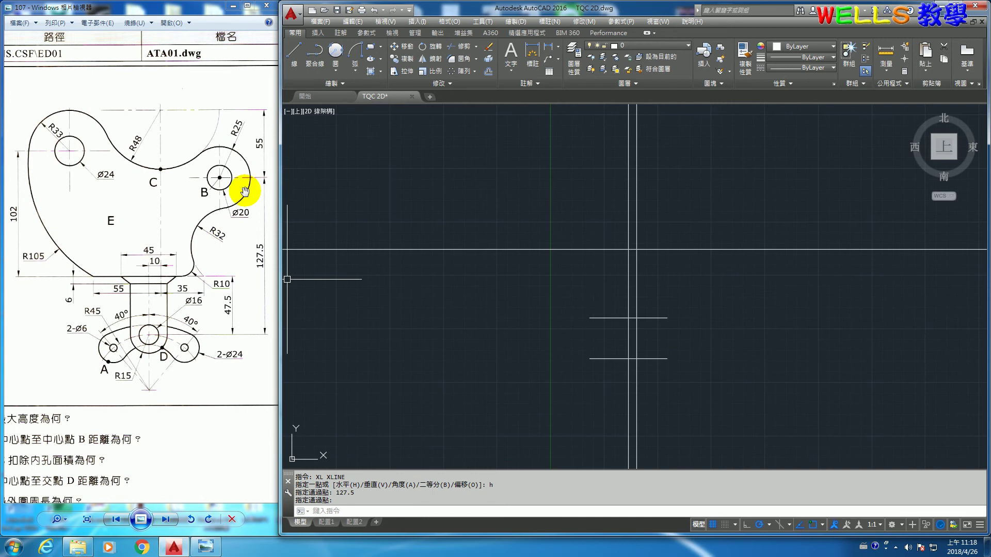
Offset the horizontal construction line 55 units upward
left_click(488, 60)
type("55")
key("Return")
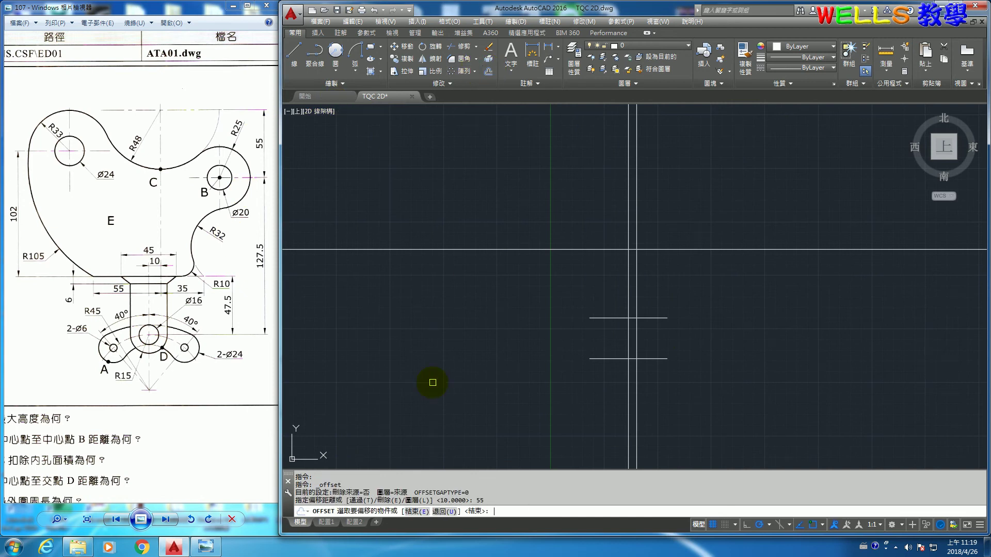
left_click(813, 250)
left_click(801, 177)
key("Return")
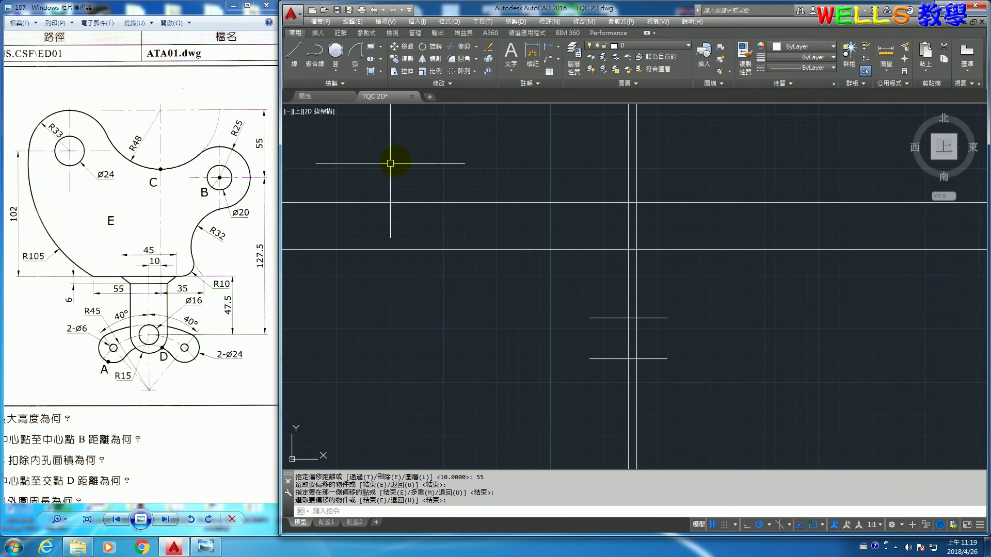
type("xl")
Add another horizontal construction line 102 away
key("Return")
type("h")
key("Return")
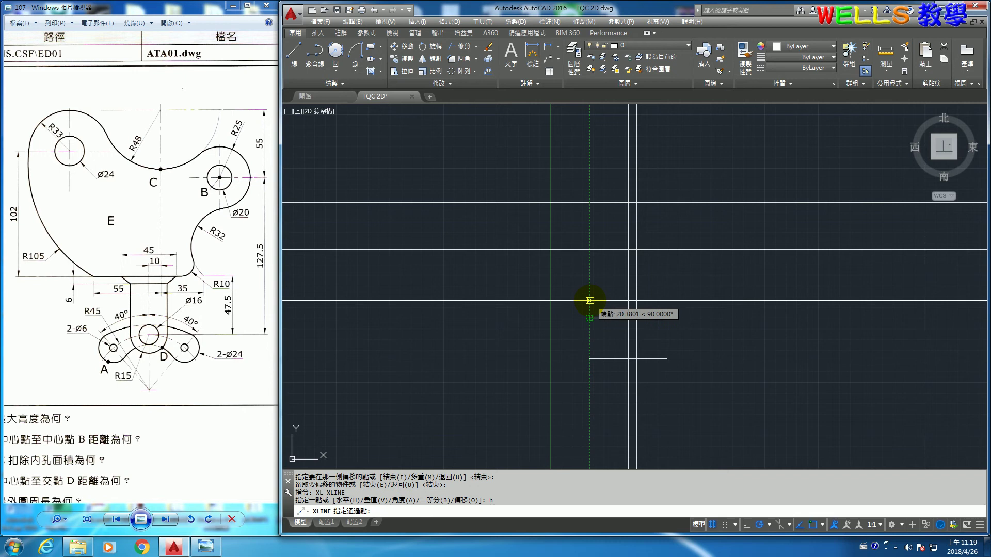
key("Return")
key("Return")
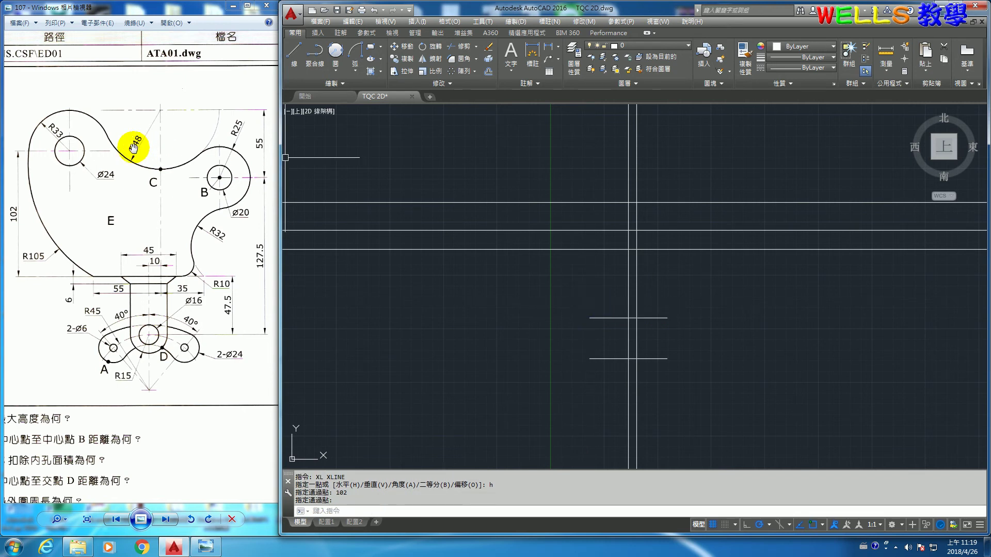
left_click(717, 168)
type("c")
key("Return")
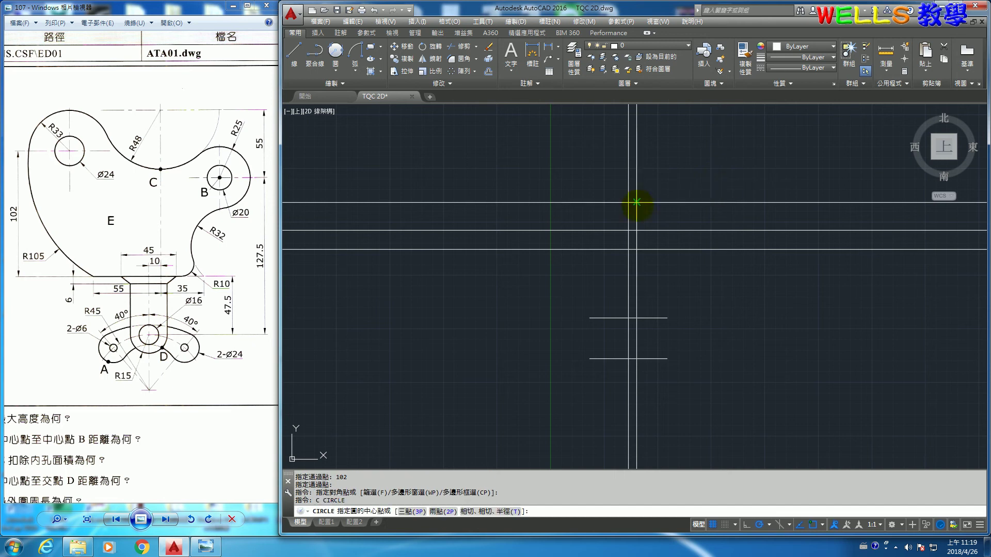
Draw an R48 circle centred at the construction-line intersection
left_click(637, 202)
key("Return")
left_click(240, 184)
scroll(241, 184, "up", 2)
scroll(735, 180, "up", 2)
scroll(689, 185, "up", 2)
Offset the R48 circle 25 units outward as a helper
left_click(488, 70)
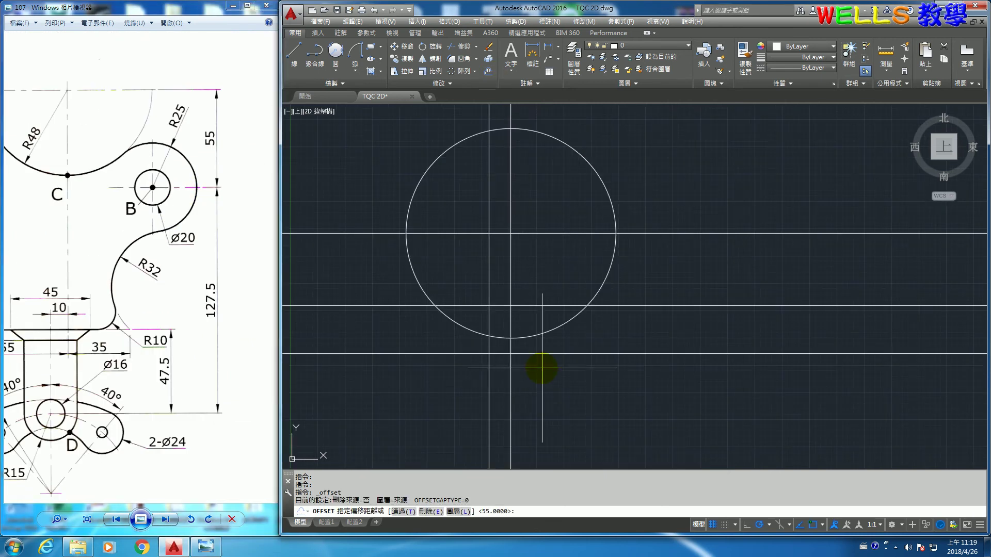
type("25")
key("Return")
left_click(583, 298)
left_click(641, 317)
key("Return")
Draw the R25 boss circle where the helper circle meets the line
type("c")
key("Return")
left_click(616, 353)
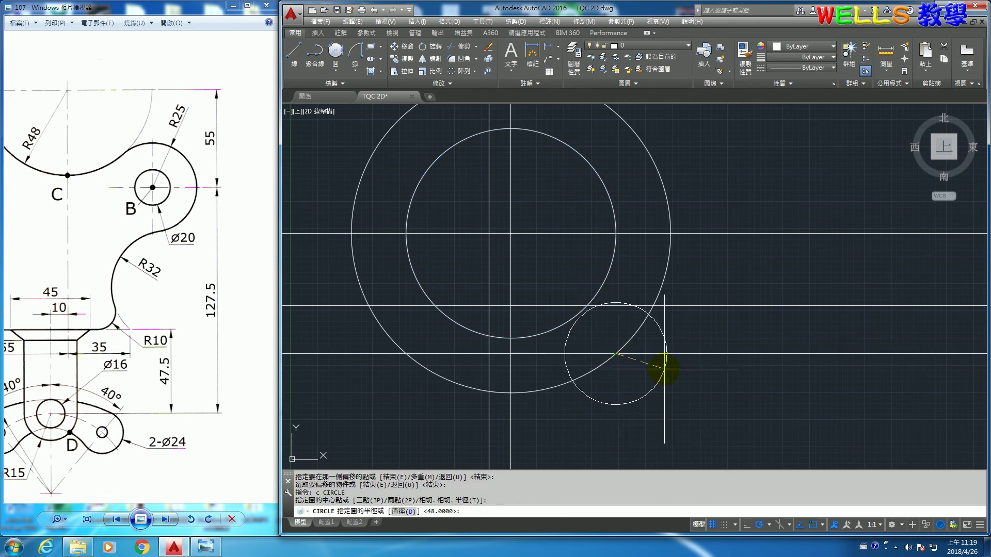
type("25")
key("Return")
key("Return")
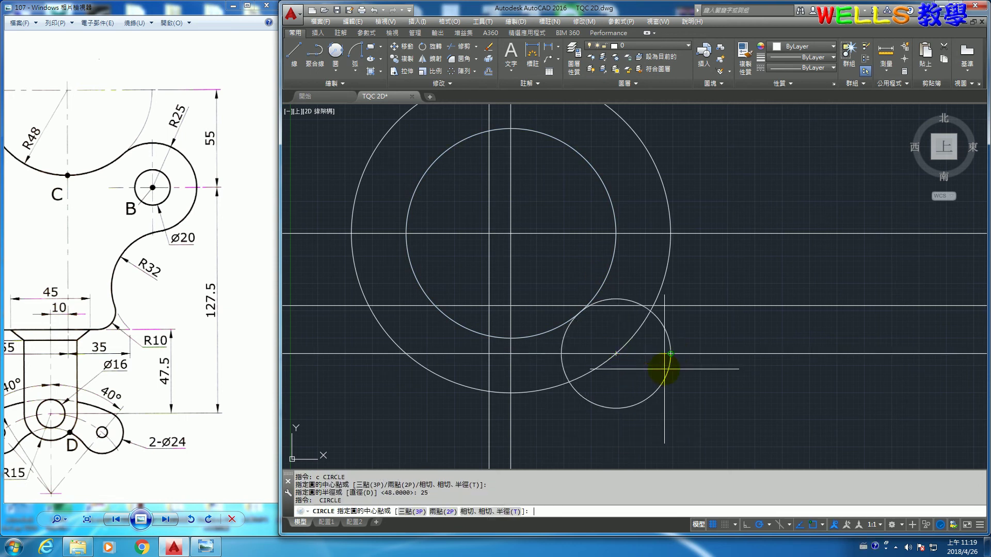
Add a concentric Ø20 hole in the boss and erase the helper circle
left_click(616, 354)
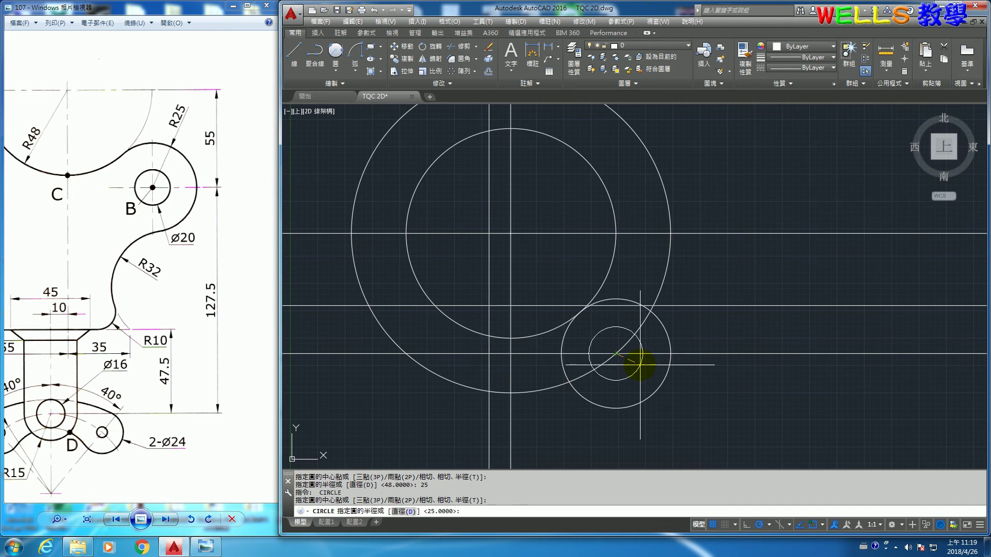
type("d")
key("Return")
type("20")
key("Return")
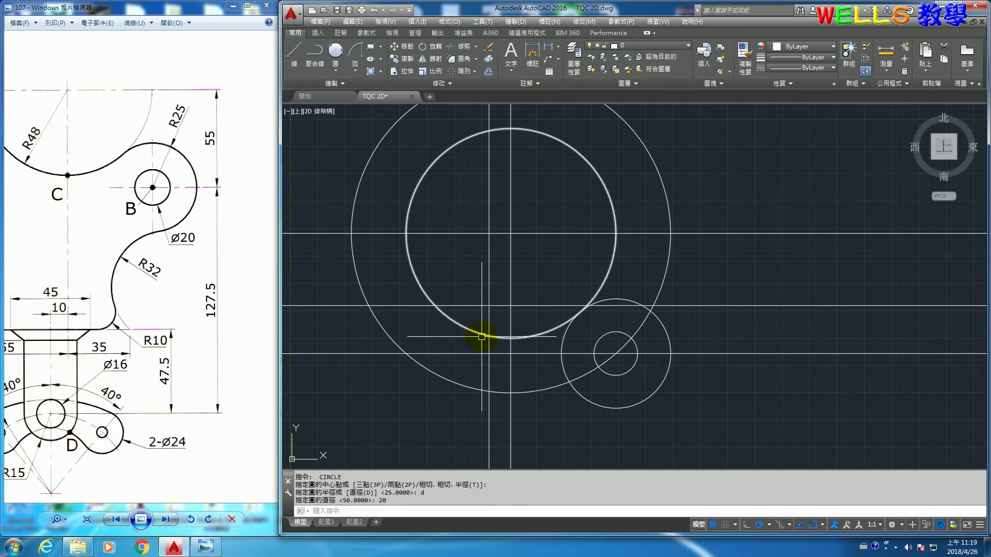
left_click(661, 279)
key("Delete")
middle_click_drag(487, 292, 645, 285)
mouse_move(127, 269)
left_mouse_down()
mouse_move(142, 257)
mouse_move(206, 256)
mouse_move(142, 272)
mouse_move(129, 290)
left_mouse_up()
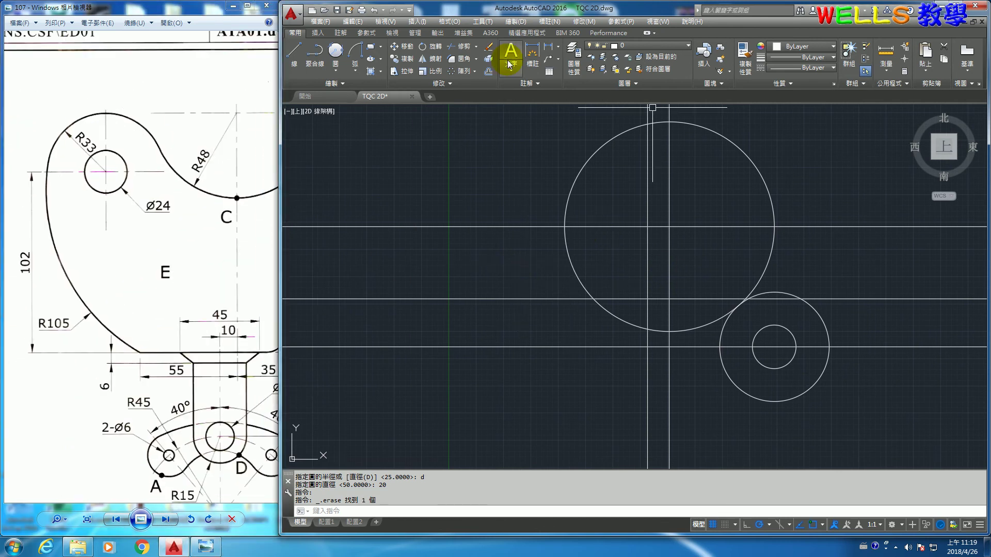
Offset the R48 circle 33 outward and draw the R33 lobe at its line intersection
left_click(487, 72)
key("Return")
left_click(568, 257)
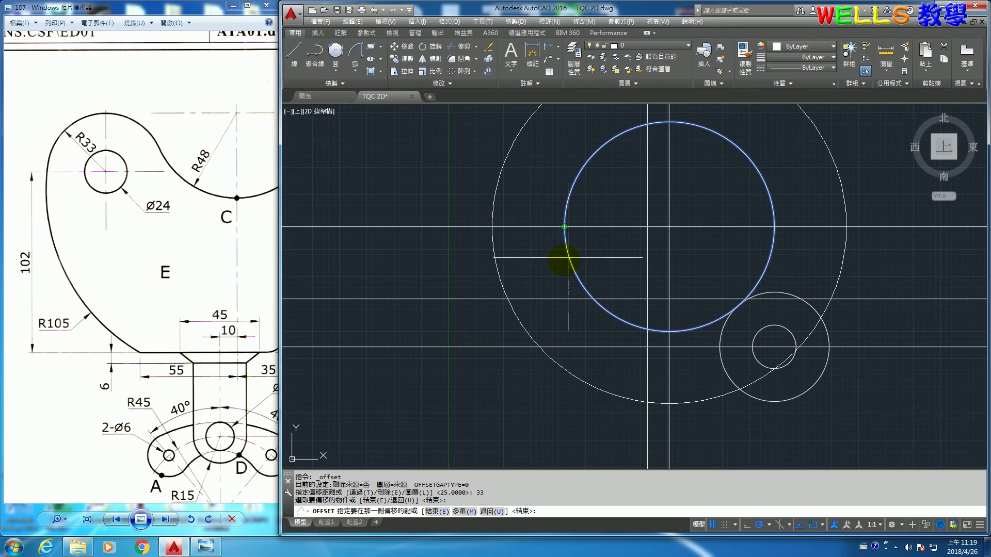
key("Return")
type("c")
key("Return")
left_click(508, 299)
type("33")
key("Return")
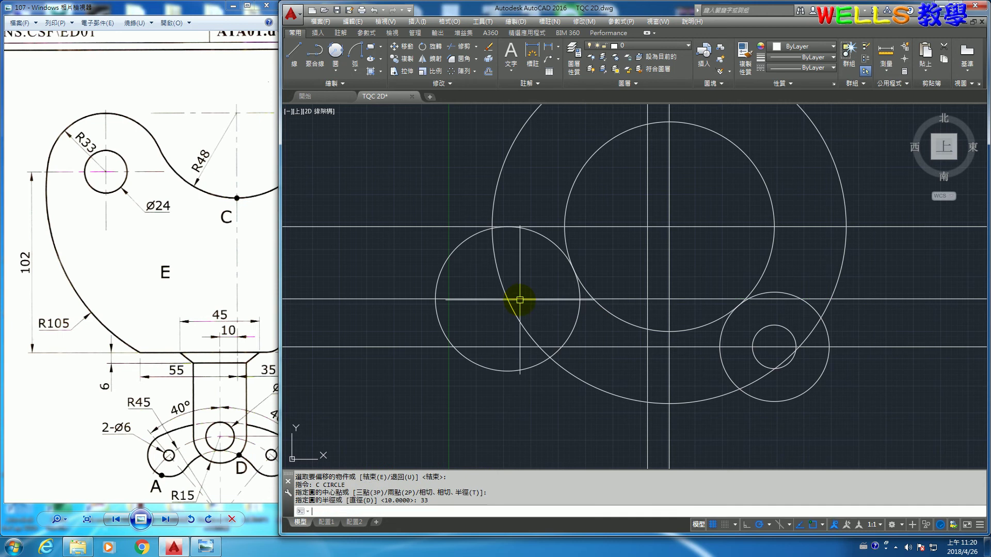
Erase the helper circle and add a Ø24 hole concentric with the R33 lobe
left_click(496, 273)
key("Delete")
type("c")
key("Return")
left_click(508, 299)
type("d")
key("Return")
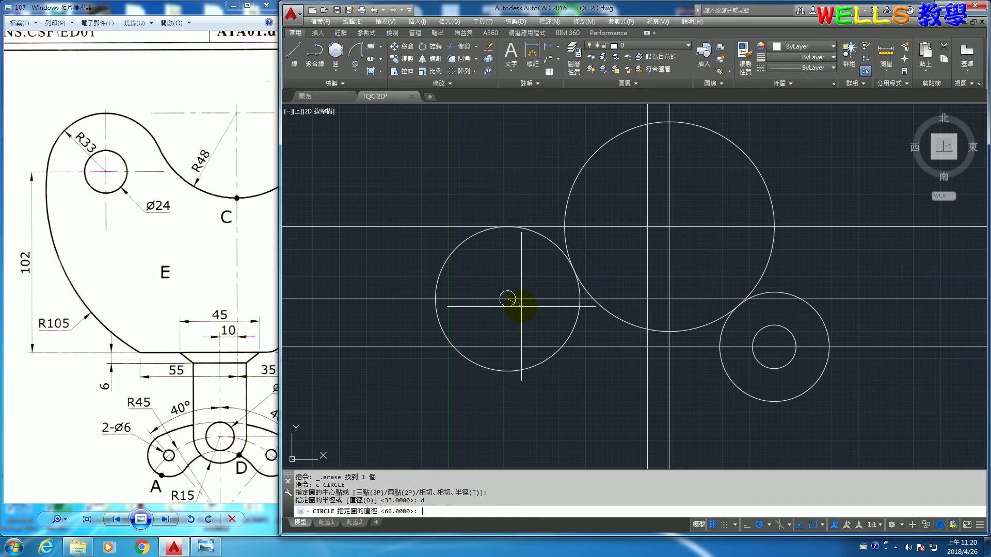
key("Return")
Erase the three horizontal lines and trim the R48 circle between the two lobes
left_click(911, 209)
left_click(883, 357)
key("Delete")
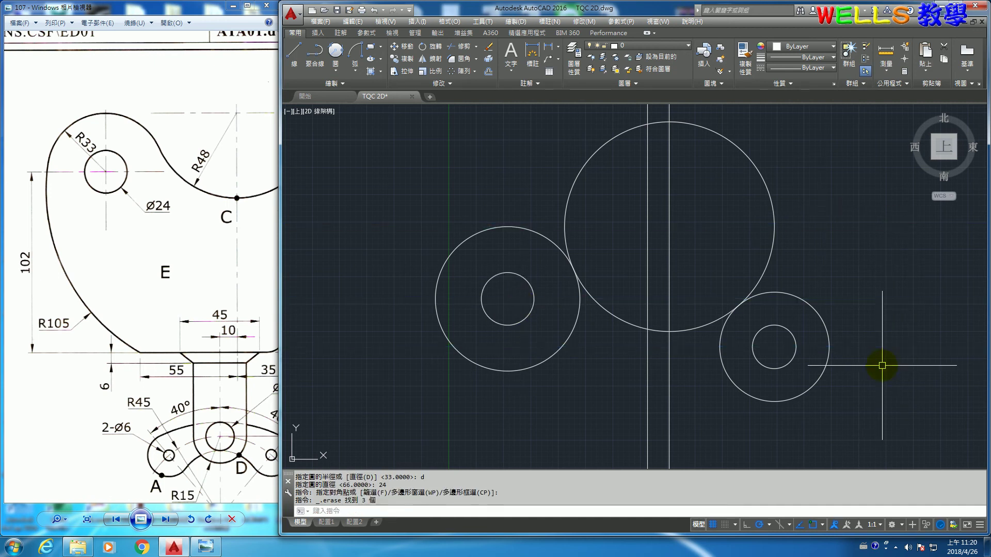
type("tr")
key("Return")
left_click(799, 296)
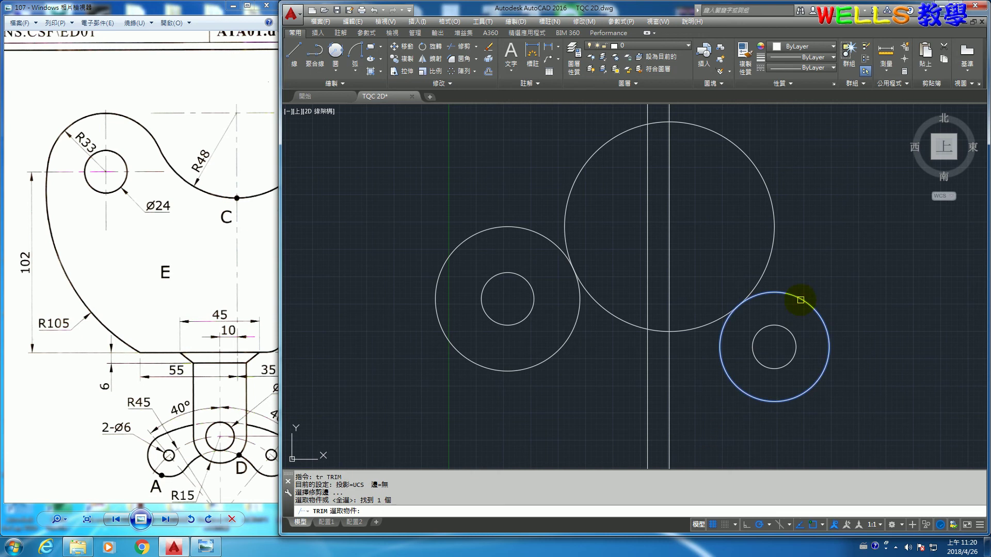
left_click(538, 236)
key("Return")
left_click(571, 182)
key("Return")
Begin a circle centred at the end of the lower line
left_click_drag(233, 243, 88, 157)
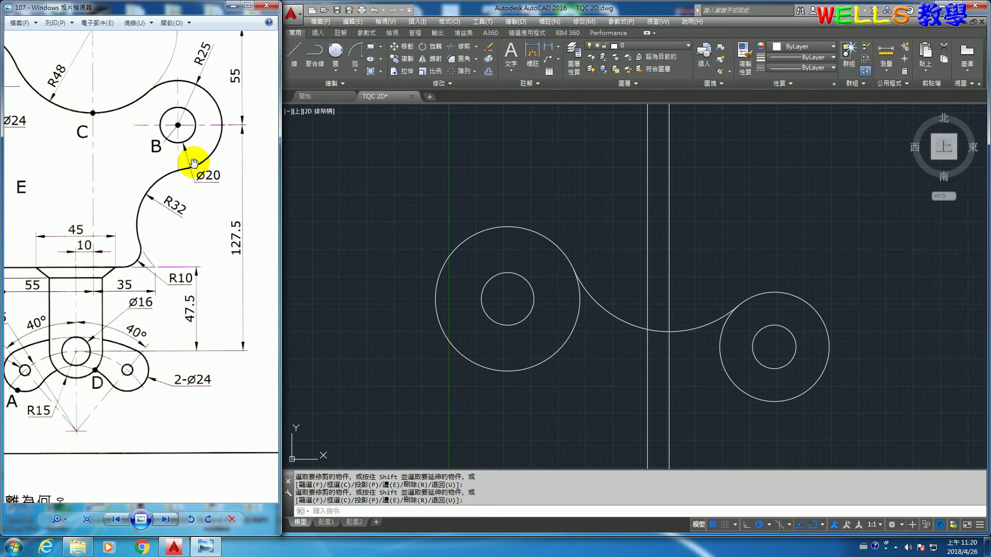
middle_click_drag(601, 392, 680, 260)
middle_click_drag(745, 347, 725, 319)
type("c")
key("Return")
left_click(666, 336)
Give the circle radius 32 and offset the lobe circle 32 outward
key("Return")
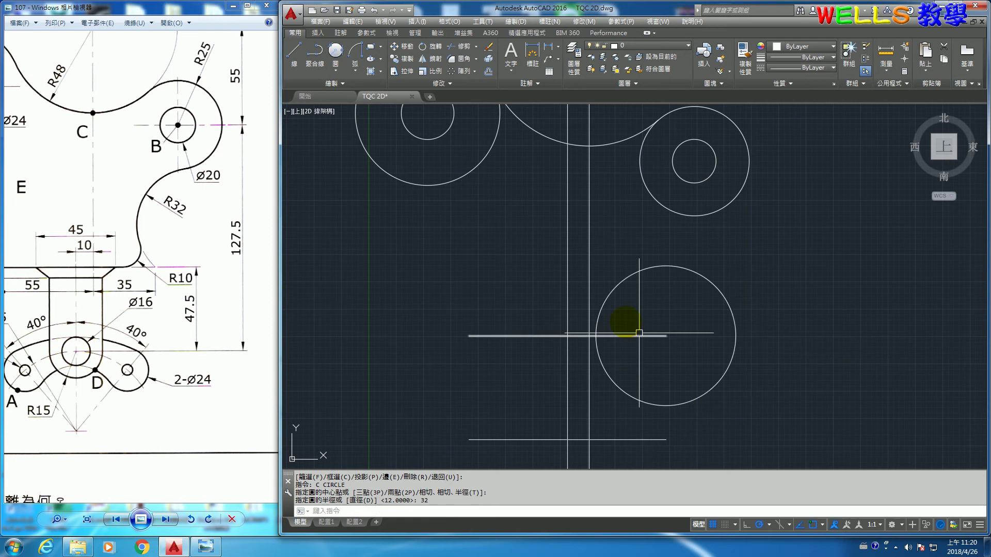
left_click(489, 72)
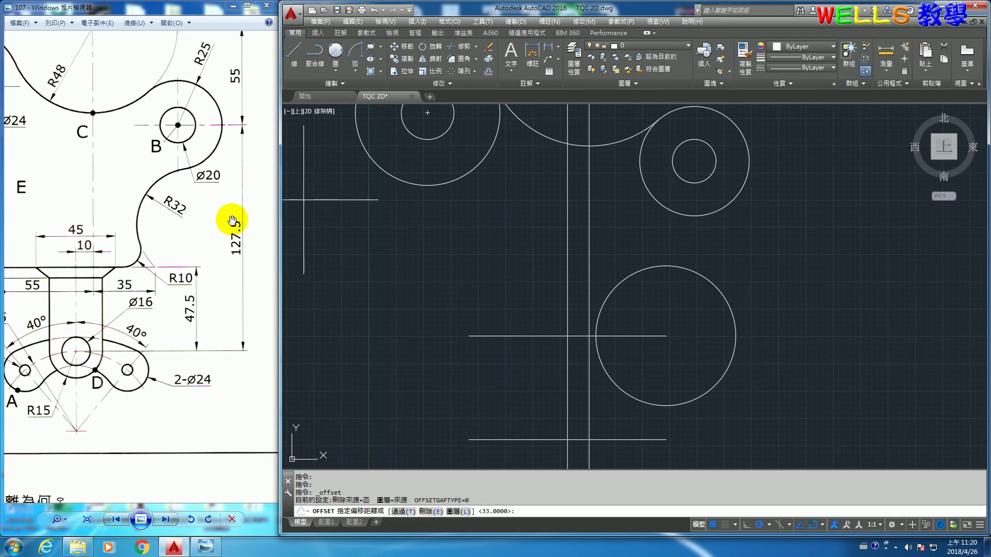
type("32")
key("Return")
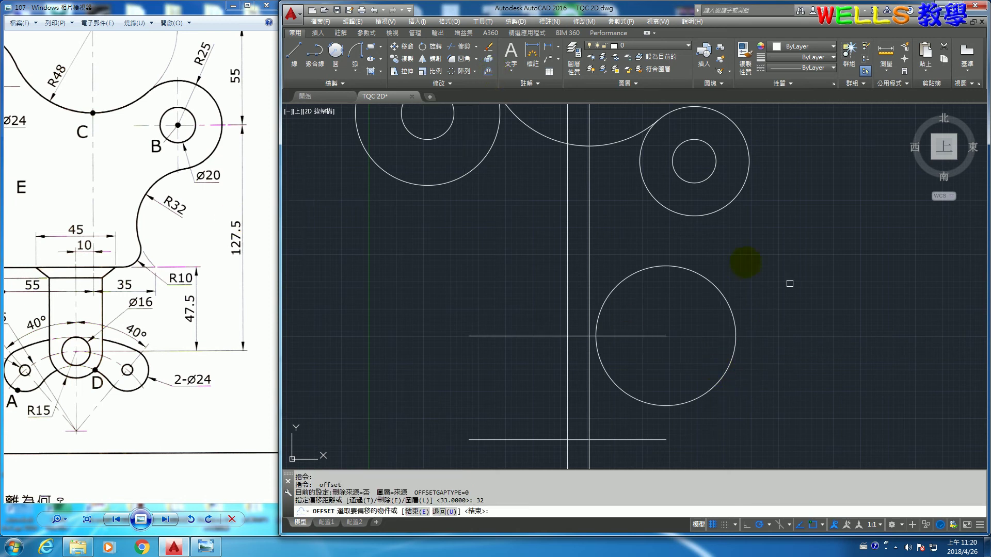
left_click(708, 215)
left_click(749, 291)
key("Return")
Draw an R32 circle at the line intersection and delete the two construction circles
type("c")
key("Return")
left_click(714, 285)
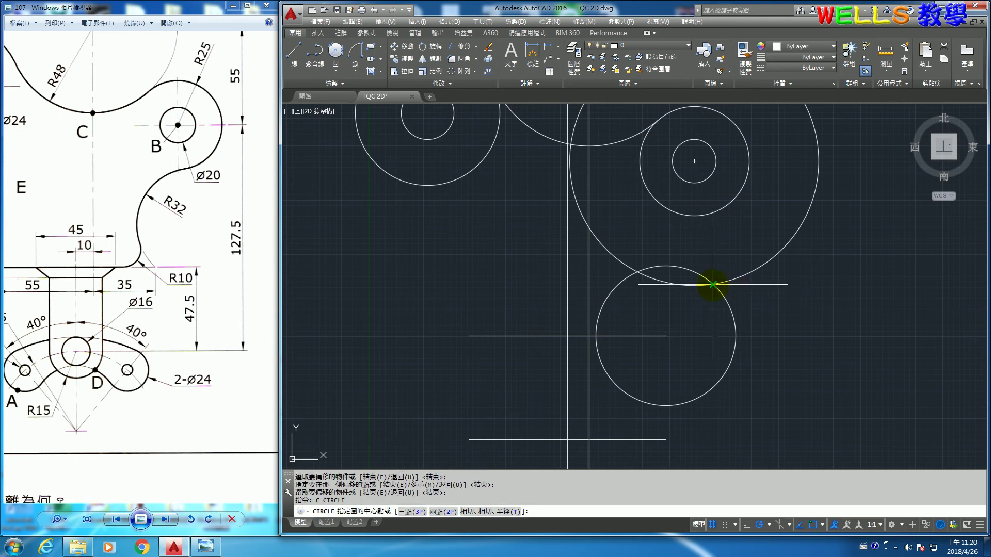
type("32")
key("Return")
left_click_drag(712, 261, 697, 307)
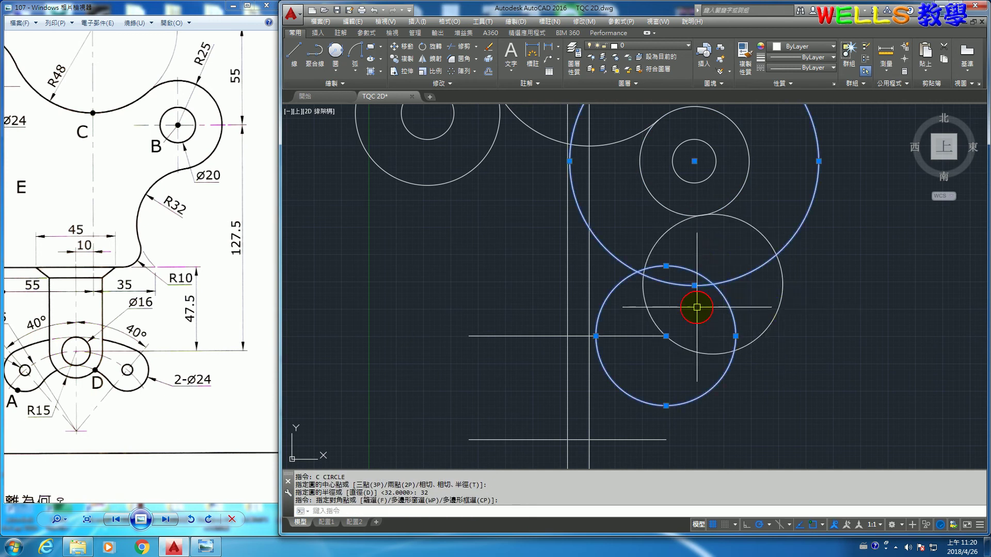
key("Delete")
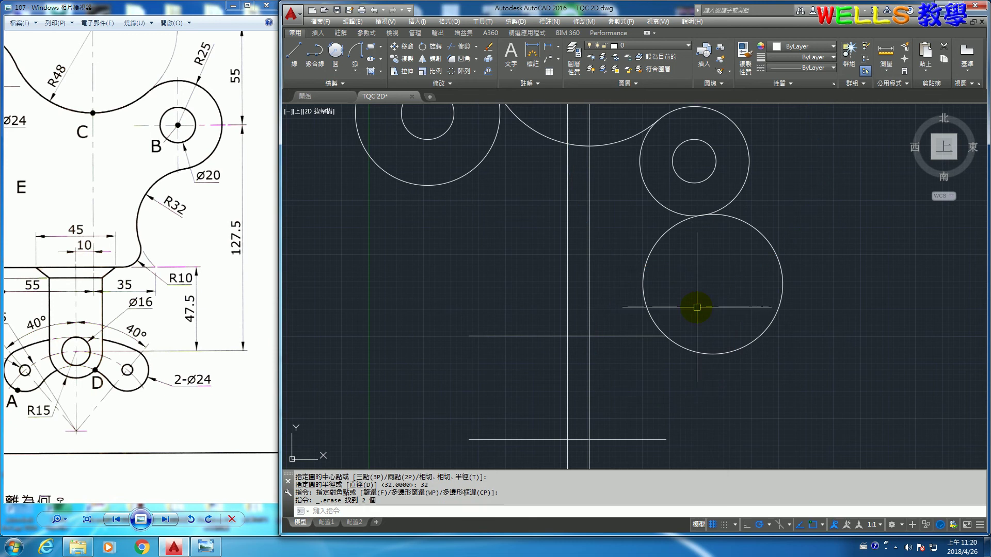
Trim the lower R32 circle against the upper-right circle
type("tr")
key("Return")
left_click(738, 193)
key("Return")
left_click(754, 343)
key("Return")
Draw a radius-105 circle for the bracket's left side
middle_click_drag(706, 340, 778, 372)
middle_click_drag(513, 289, 614, 321)
left_click_drag(148, 195, 165, 292)
left_click(476, 394)
type("c")
key("Return")
left_click(648, 390)
type("5")
key("Return")
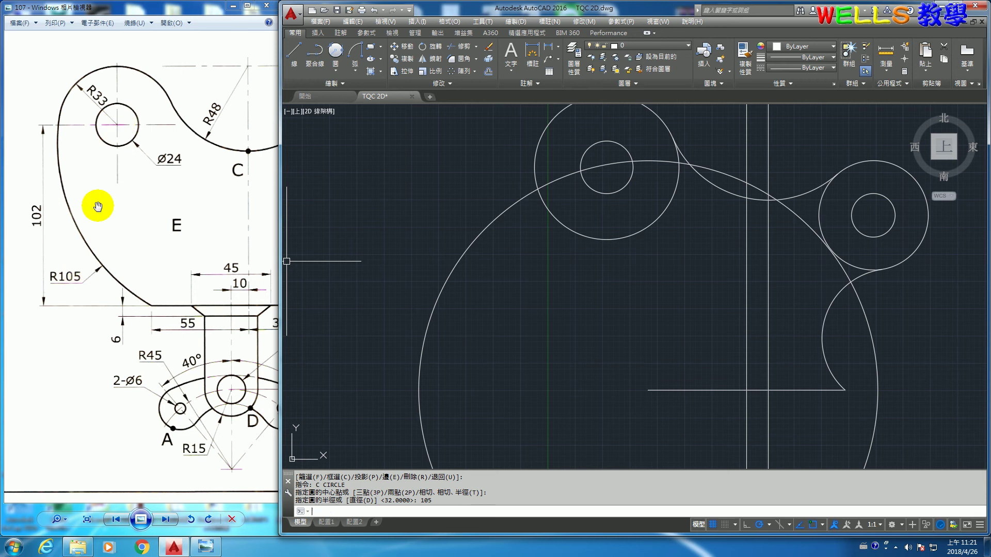
Work out 105−66 = 39 in Calculator, then offset the upper-left lobe circle 39 outward
key("XF86Calculator")
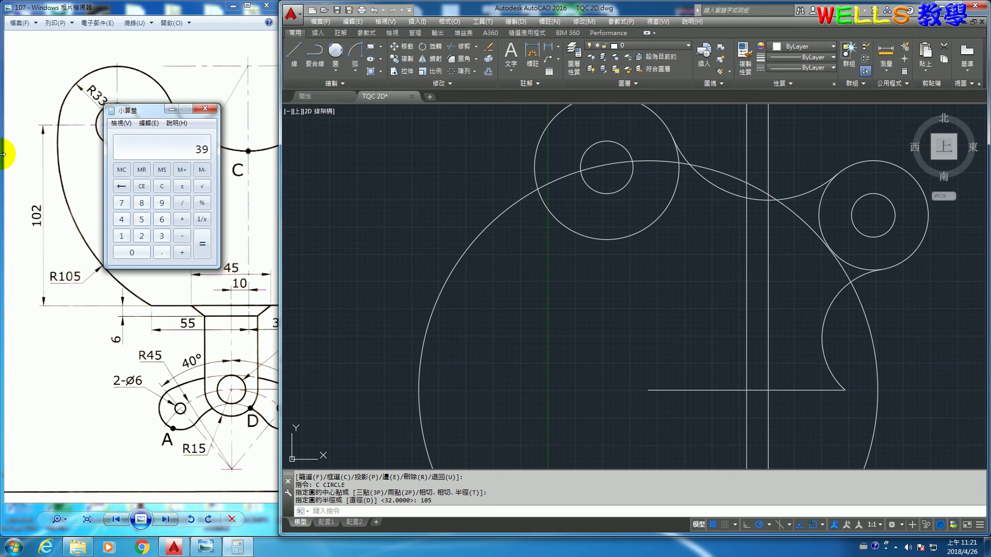
left_click(209, 110)
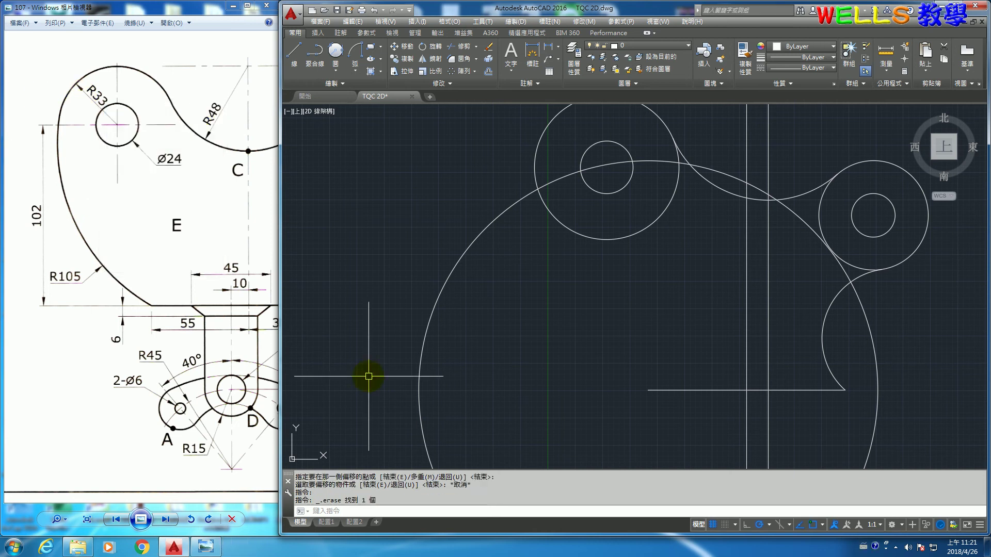
left_click(489, 72)
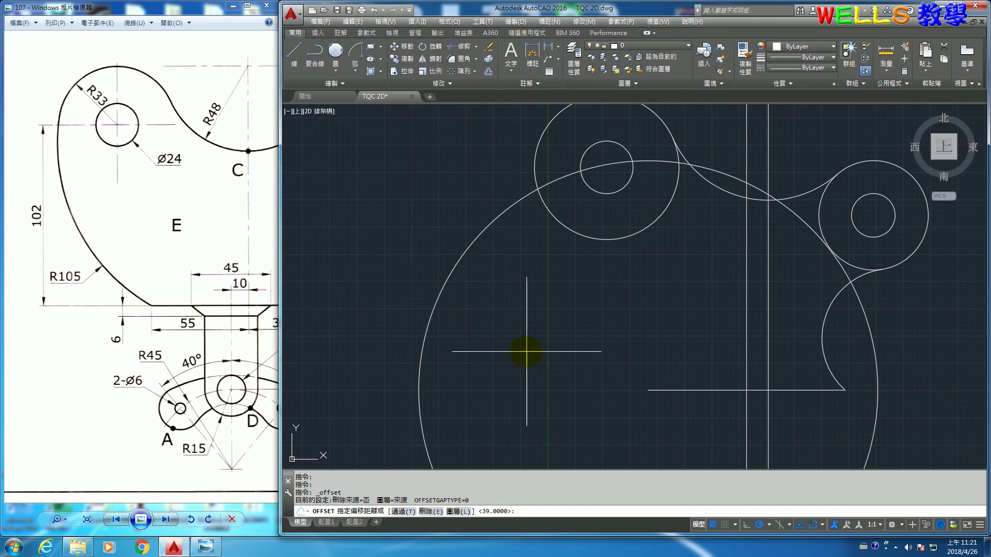
type("39")
key("Return")
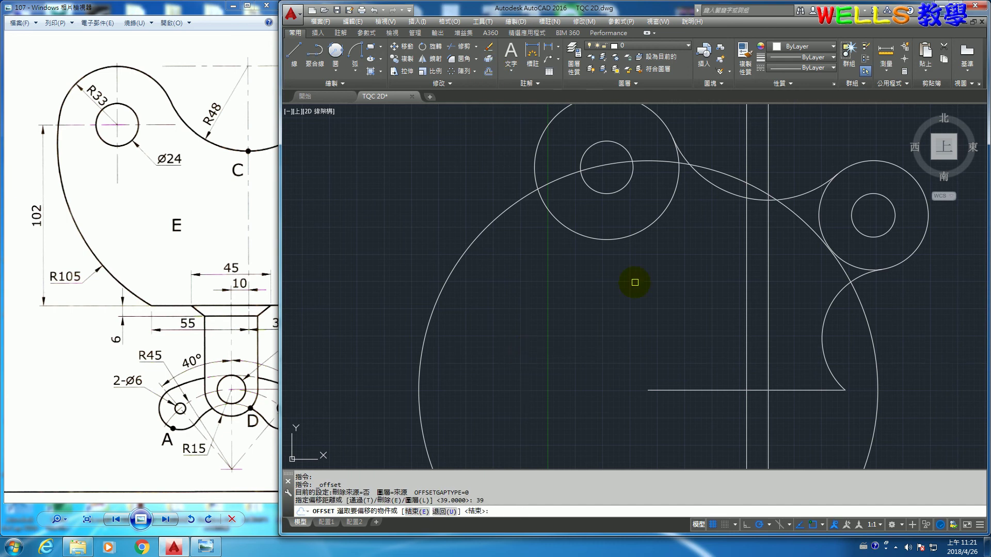
left_click(635, 231)
left_click(643, 313)
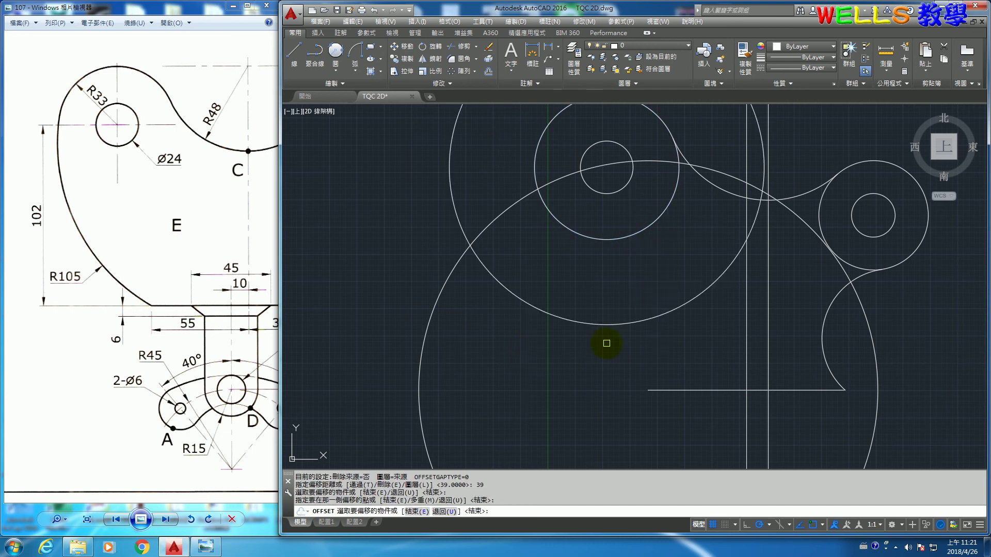
key("Return")
type("c")
key("Return")
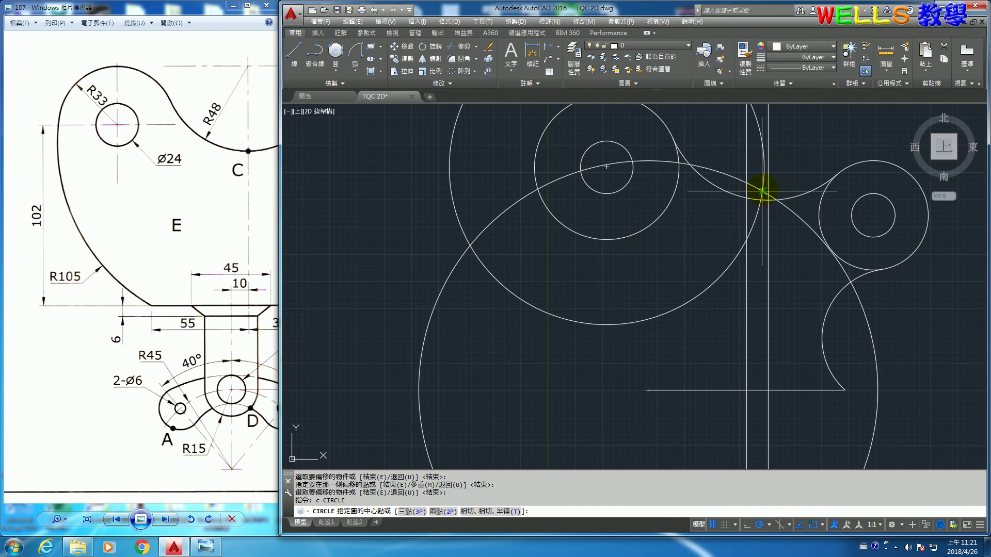
Draw the R105 circle at the construction intersection and erase the two large helper circles
left_click(762, 191)
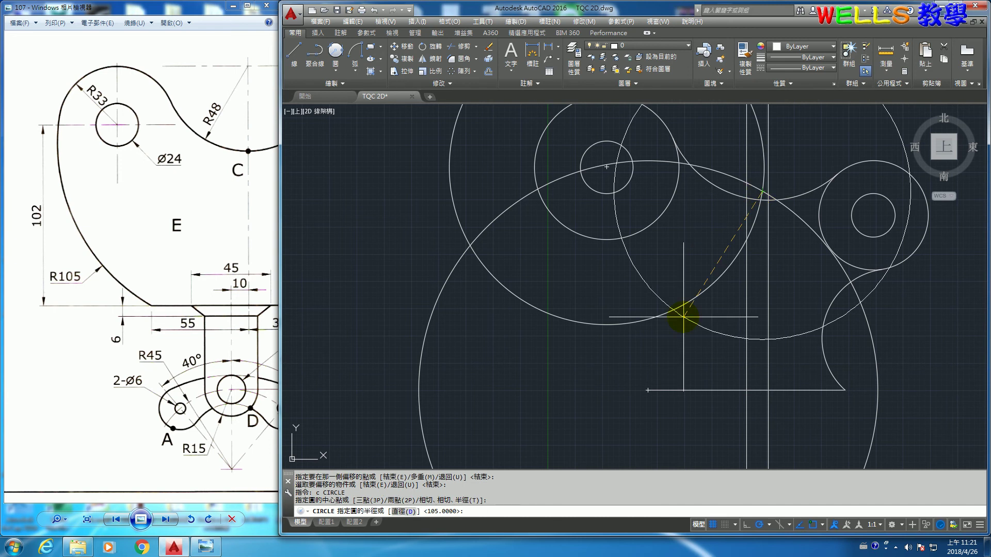
type("105")
key("Return")
left_click(487, 177)
left_click(466, 269)
key("Delete")
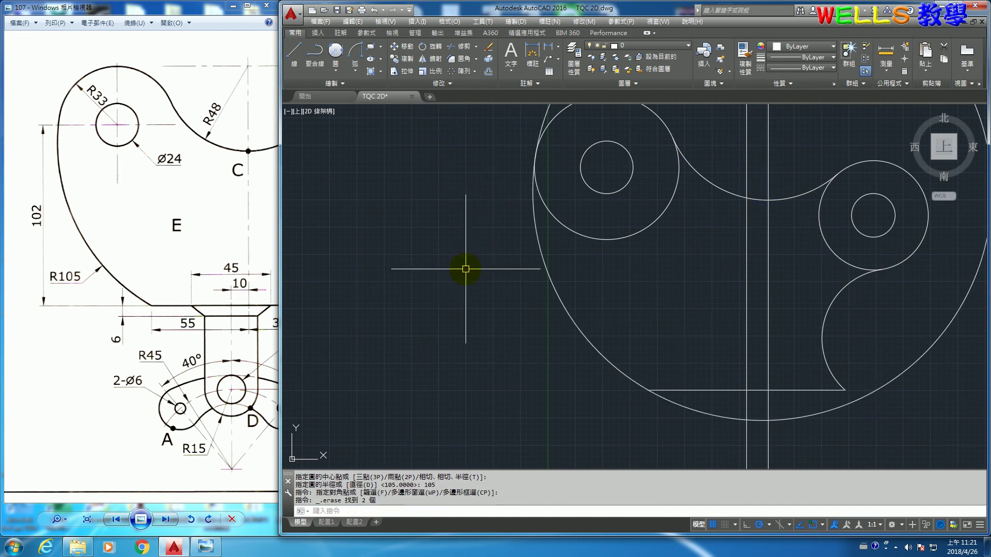
type("TR")
Trim the big circle below the horizontal base line, using the small circle and line as edges
left_click(618, 233)
left_click(699, 391)
key("Return")
left_click(709, 413)
key("Return")
Trim the excess of the large left circle against the lobe arcs, leaving the R105 arc
middle_click_drag(712, 303, 626, 332)
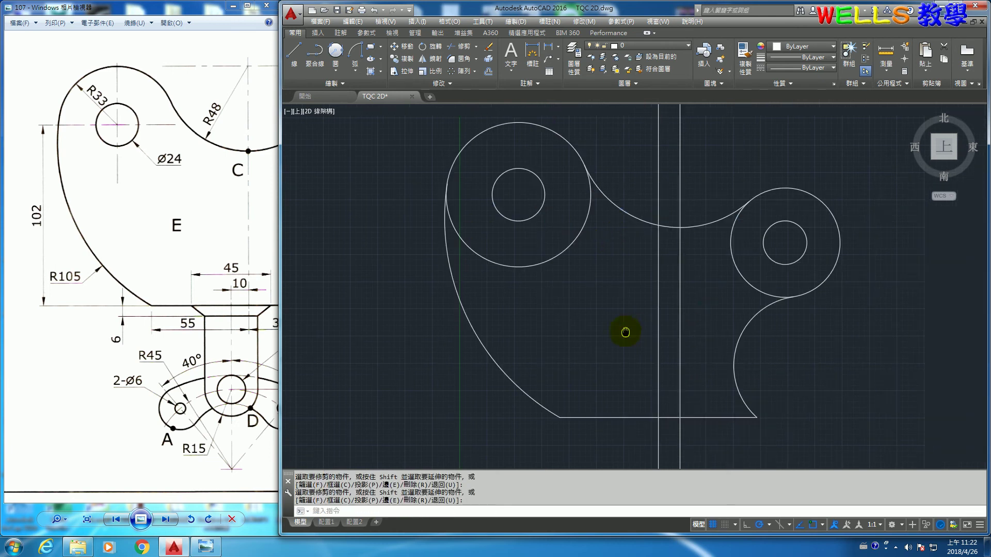
type("tr")
key("Return")
left_click(625, 222)
left_click(478, 347)
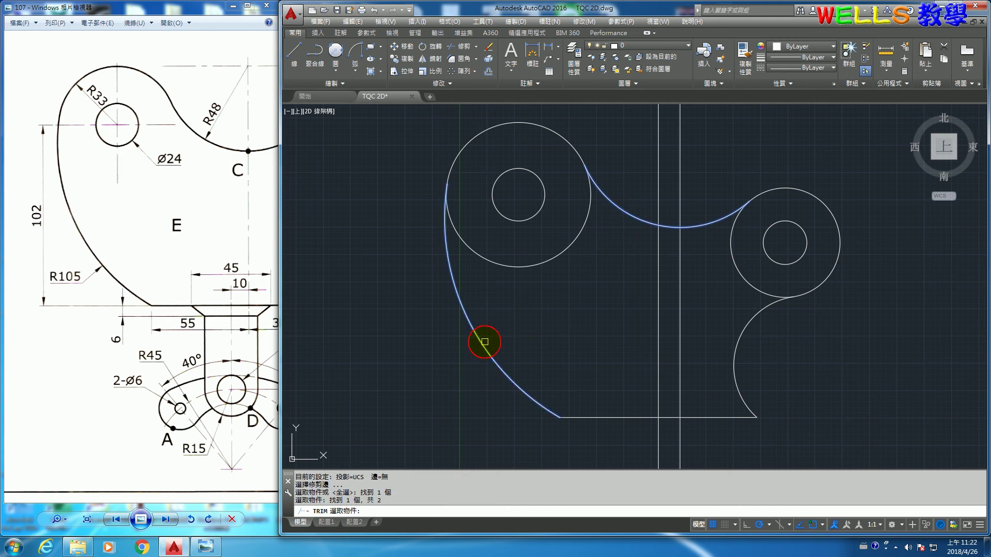
left_click(745, 325)
key("Return")
left_click(580, 234)
left_click(561, 247)
key("Return")
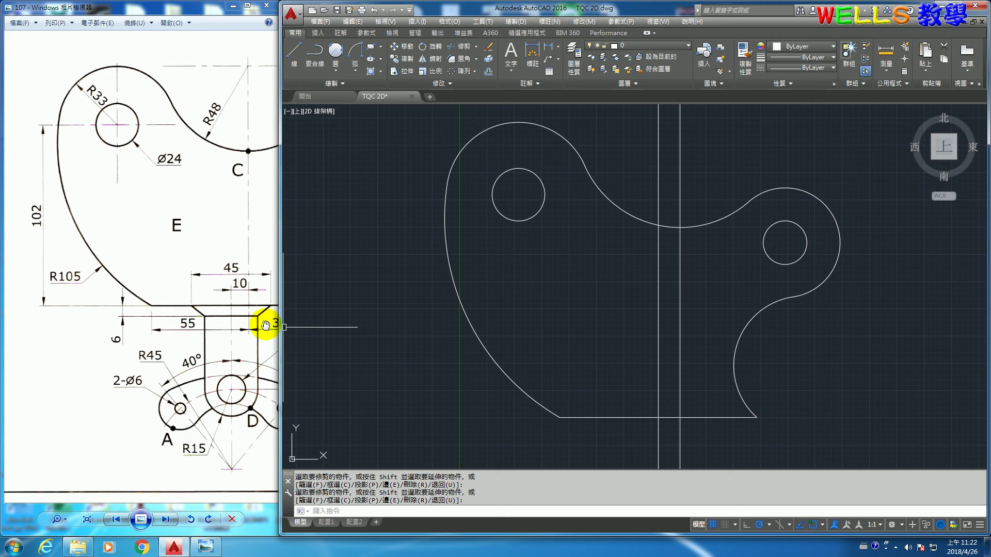
left_click_drag(243, 327, 103, 309)
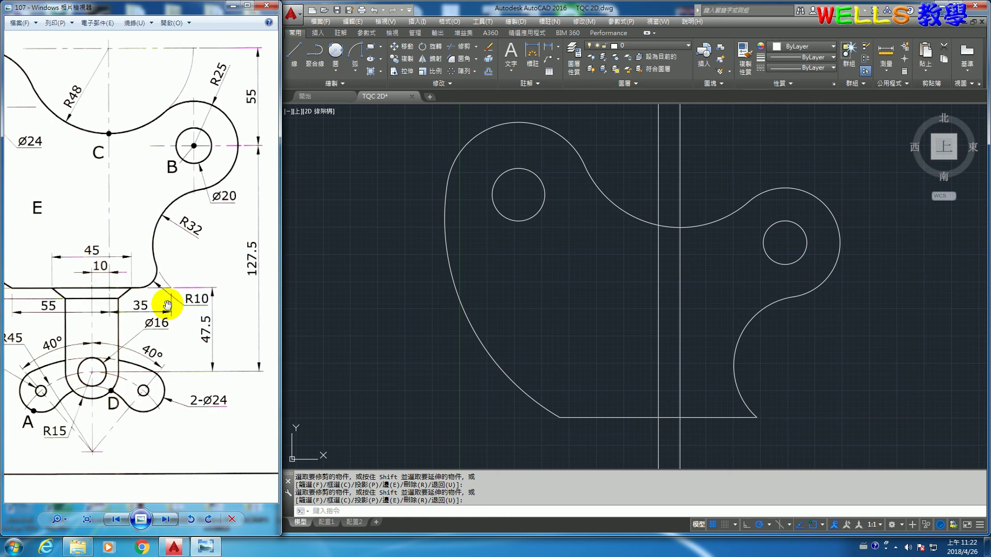
Round the corner between the right arc and the bottom line with an R10 fillet
left_click(455, 60)
type("r")
key("Return")
type("10")
key("Return")
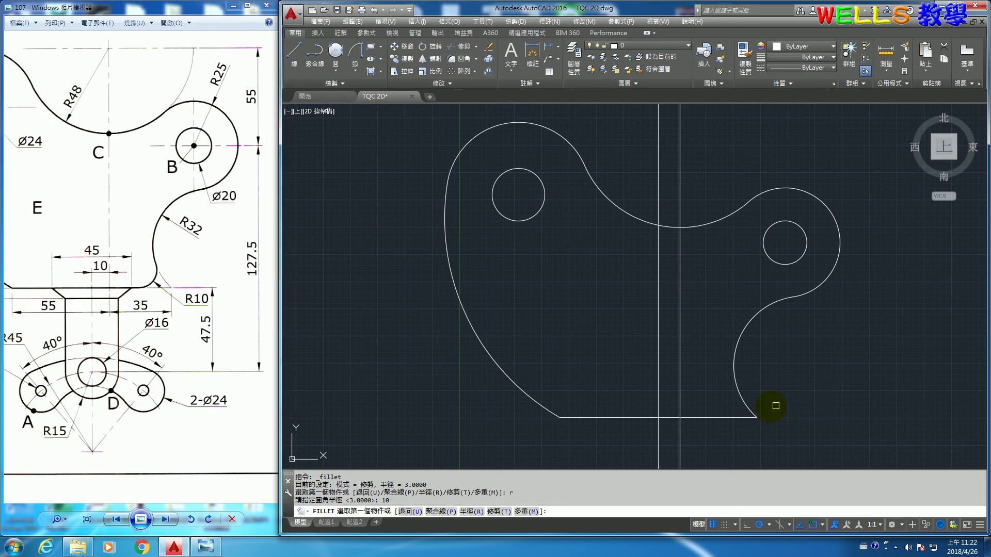
left_click(742, 399)
left_click(732, 416)
key("Return")
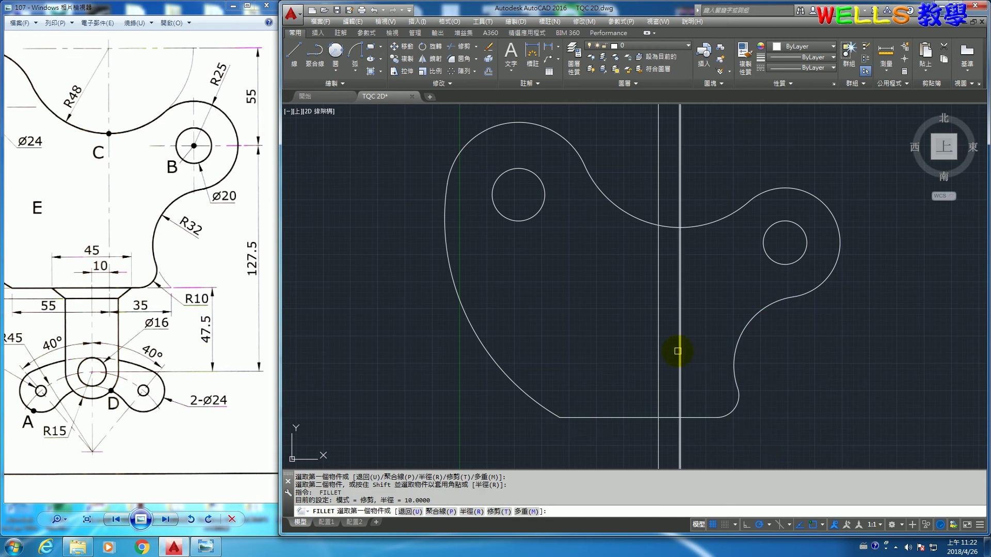
key("Escape")
Erase the extra vertical guide line
left_click(680, 352)
key("Delete")
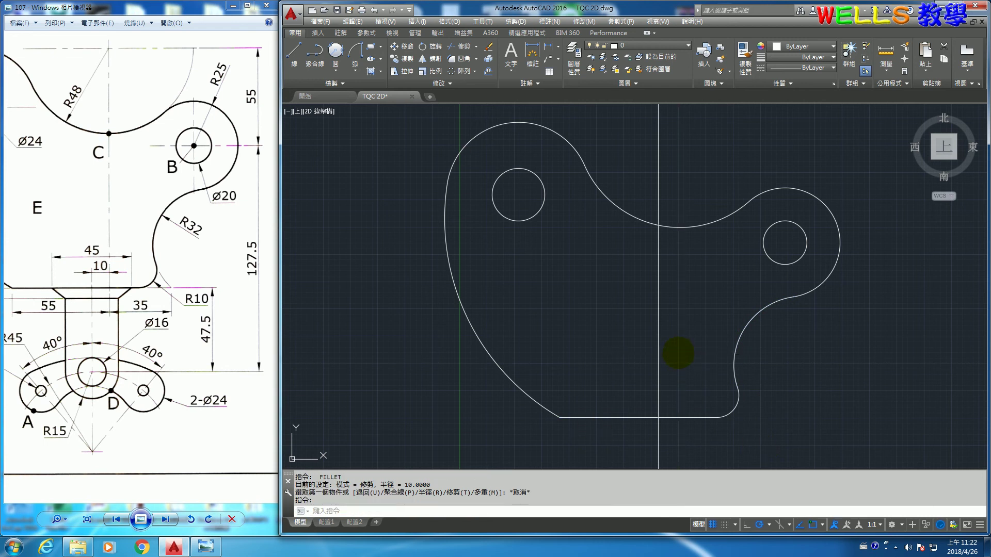
middle_click_drag(701, 425, 785, 217)
Offset the centre line 22.5 (45/2) to both the left and right
left_click_drag(149, 366, 208, 320)
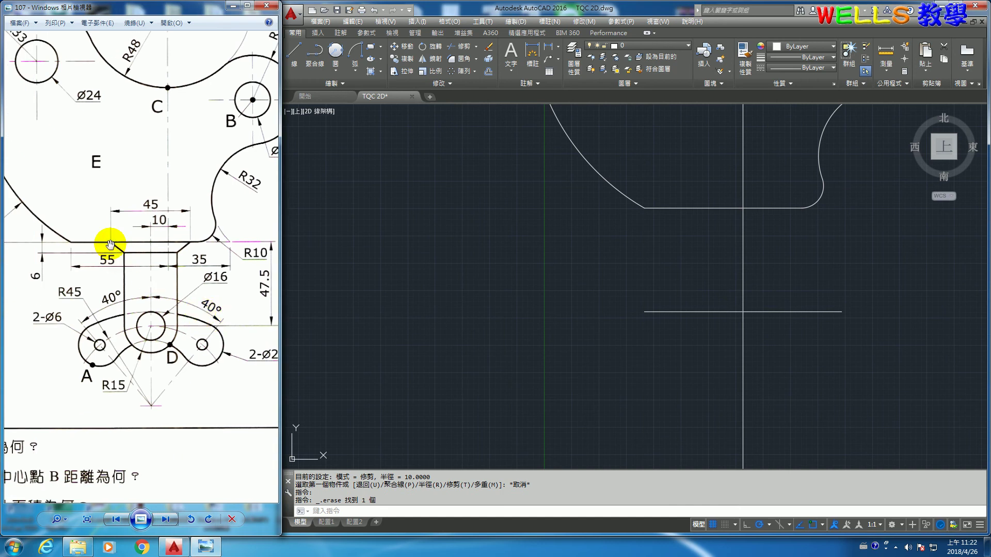
left_click(488, 72)
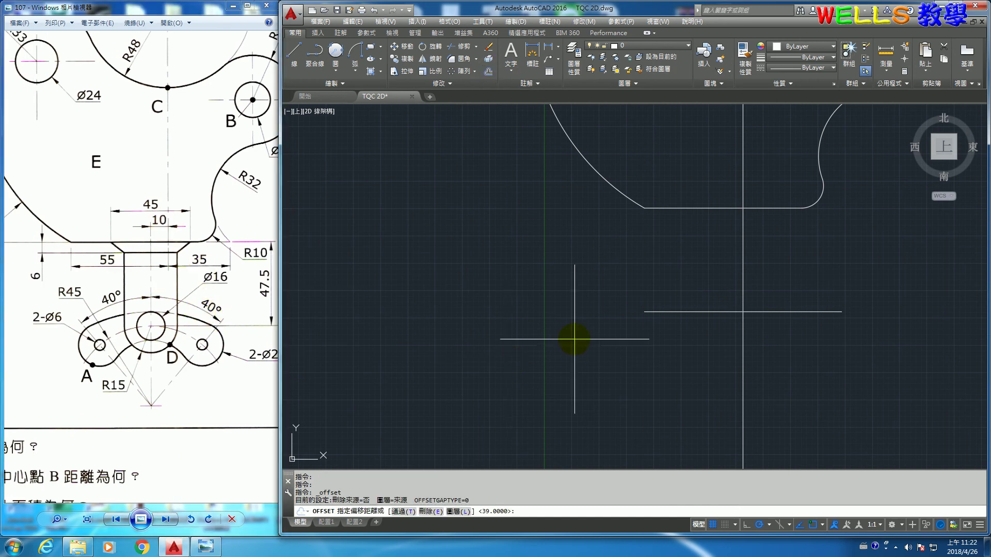
type("45/2")
key("Return")
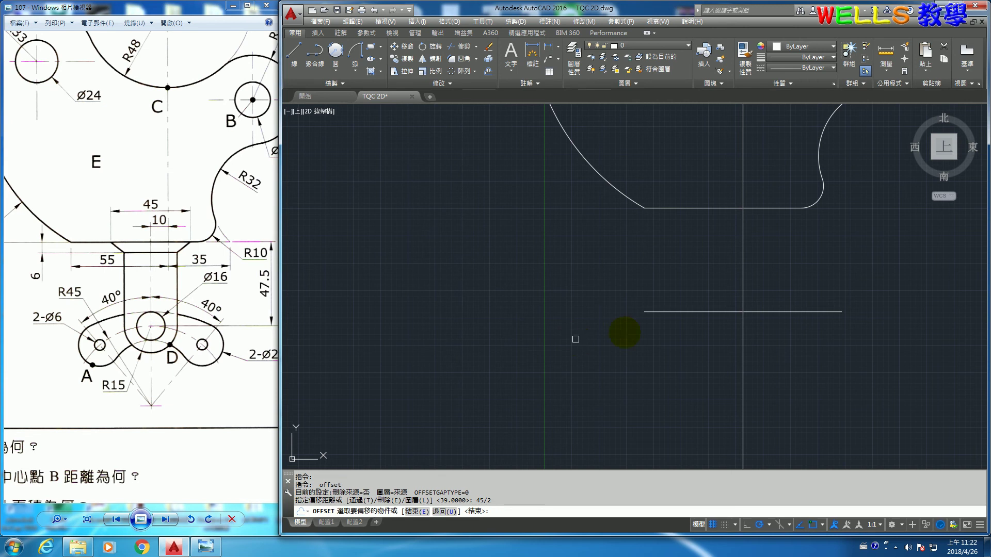
left_click(743, 270)
left_click(741, 266)
left_click(785, 262)
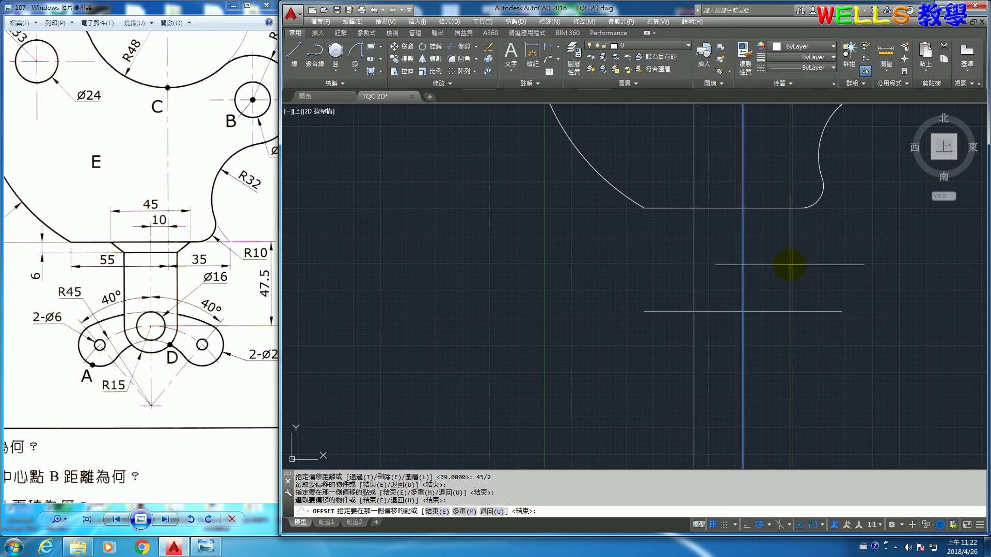
key("Return")
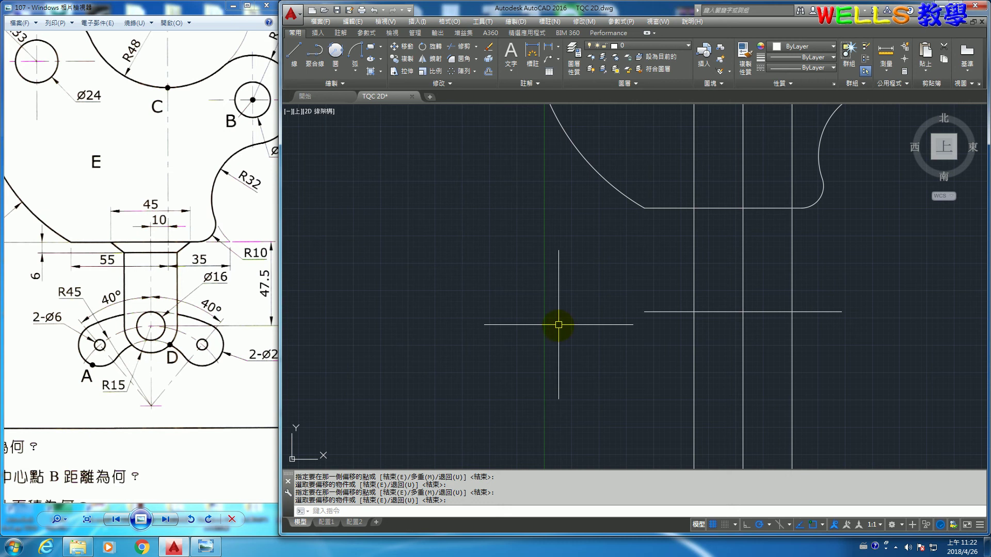
Offset the bottom edge line 6 downward
left_click(488, 72)
type("6")
key("Return")
left_click(673, 208)
left_click(672, 245)
key("Return")
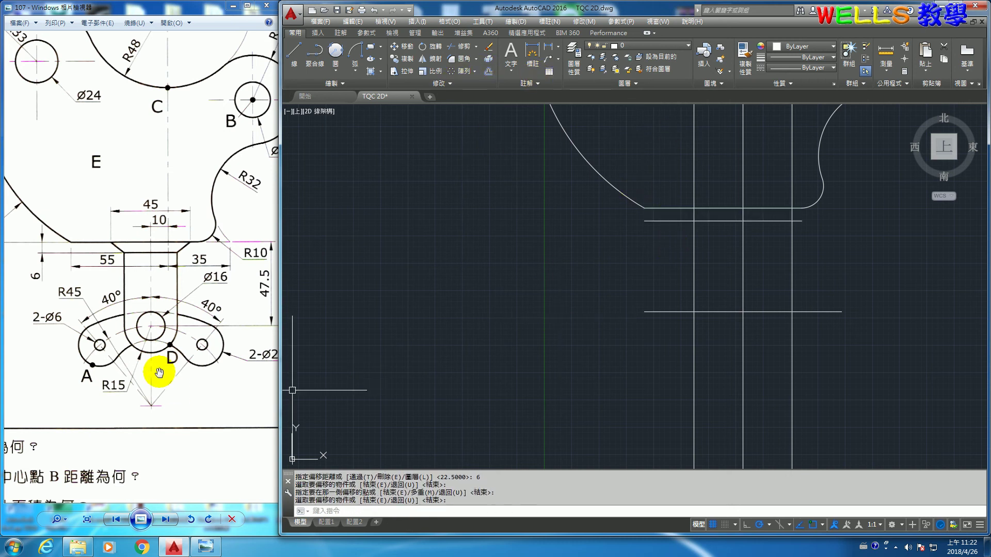
left_click_drag(162, 355, 140, 347)
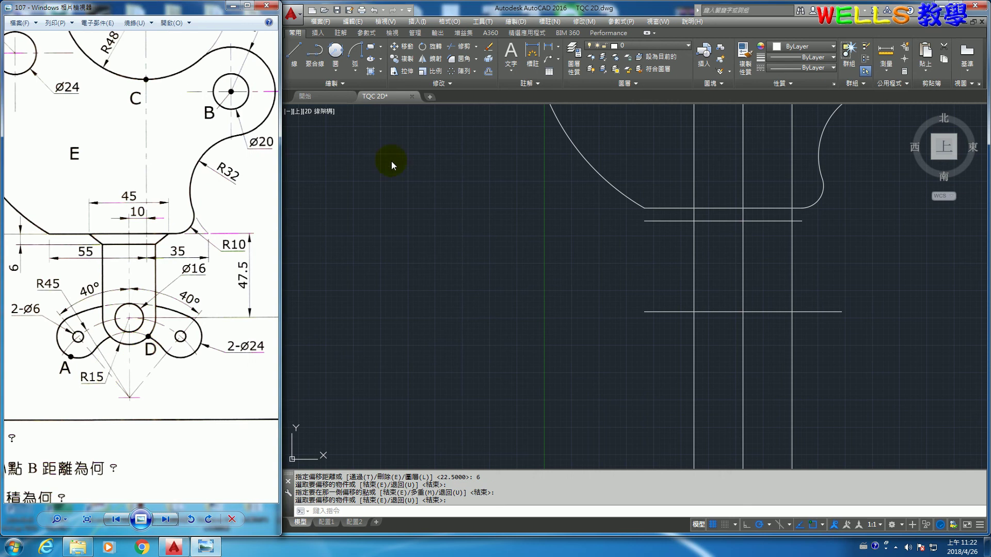
Flip to the next reference problem and back to problem 107
key("Right")
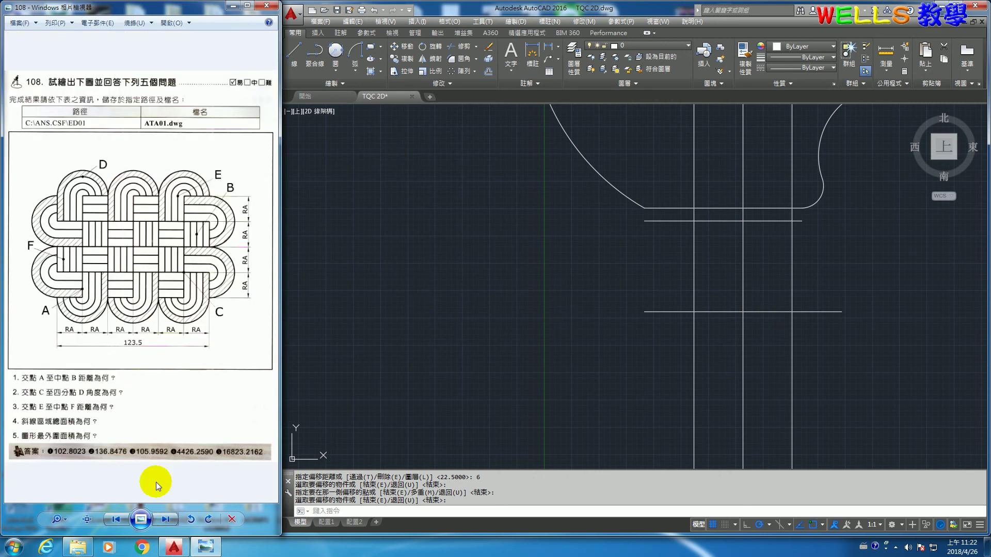
key("Left")
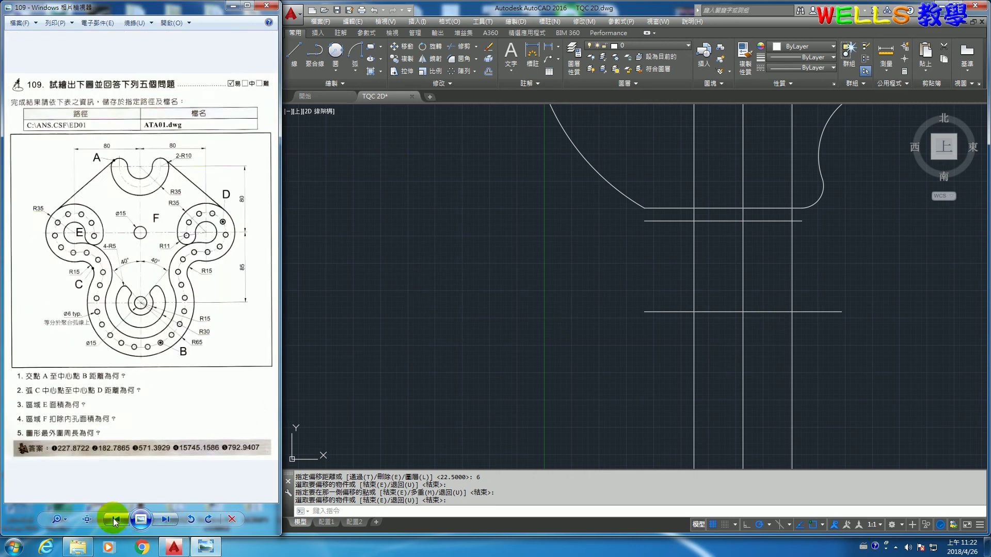
key("Return")
Draw the R15 neck circle and two vertical neck lines with angled joins to the body
left_click(742, 311)
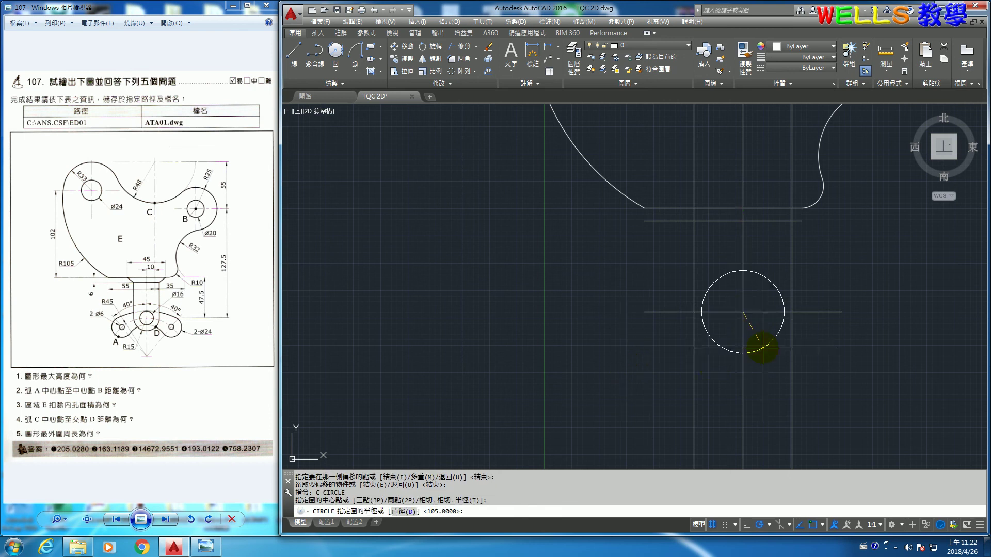
type("15")
key("Return")
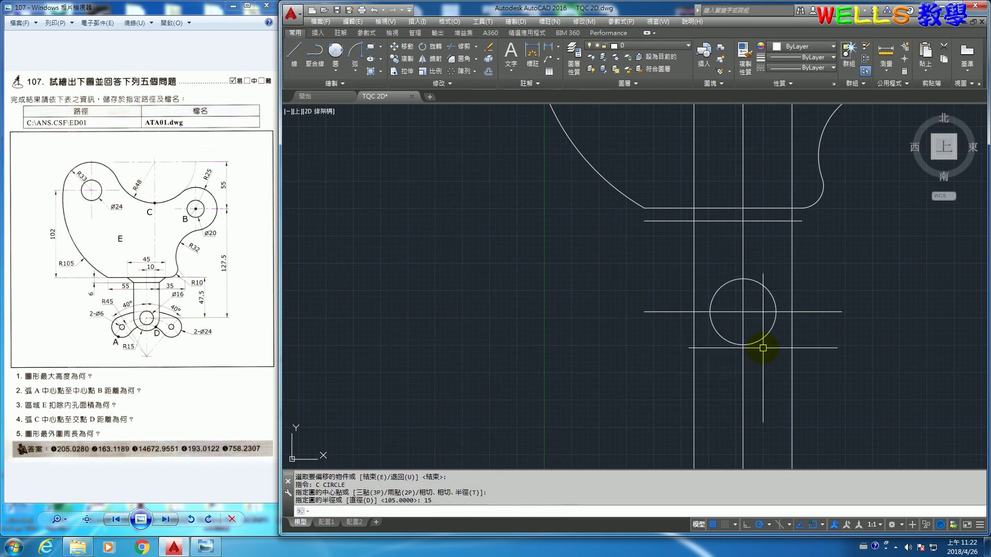
type("1")
type("L")
key("Return")
left_click(711, 311)
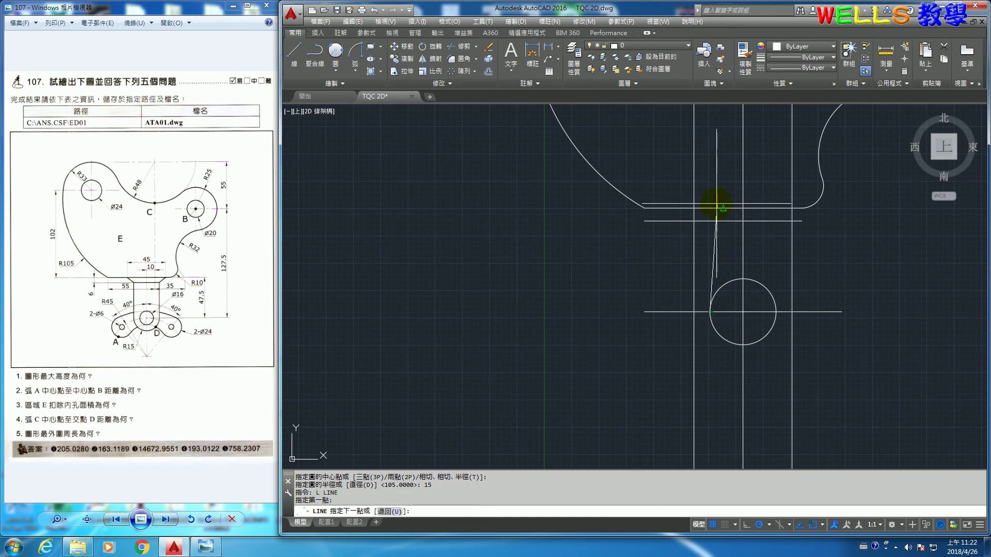
left_click(711, 222)
key("Return")
key("Return")
left_click(776, 311)
left_click(776, 222)
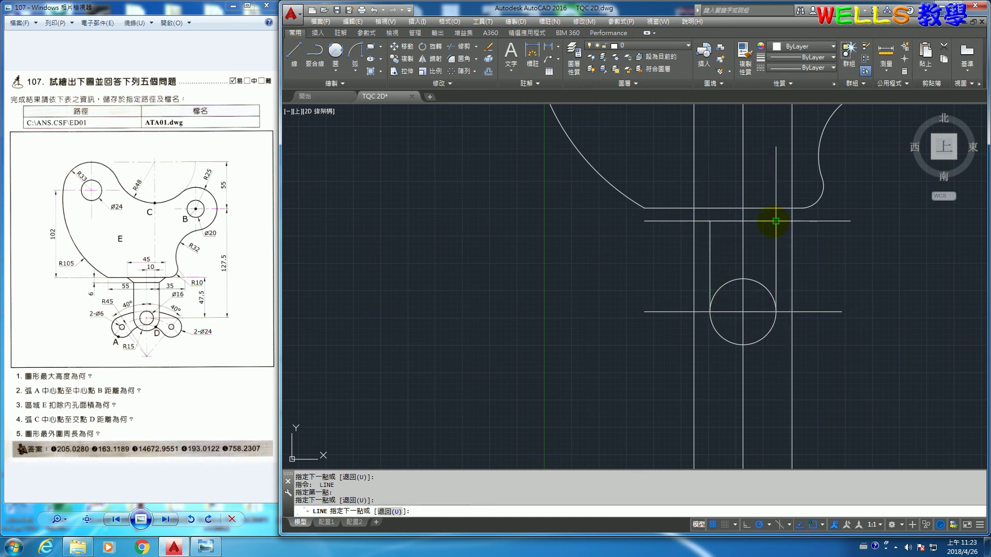
left_click(792, 208)
key("Return")
key("Return")
left_click(711, 221)
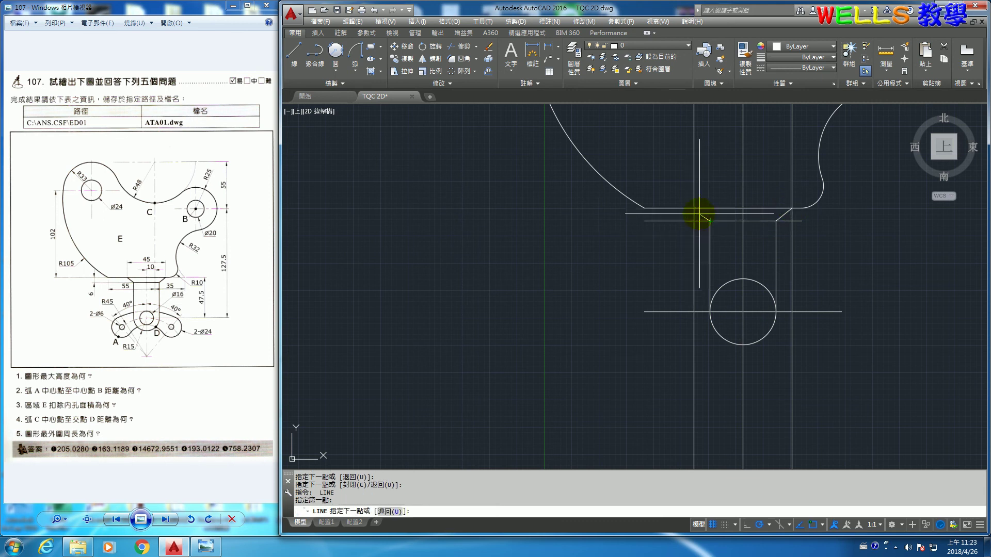
left_click(694, 208)
key("Return")
Delete the two construction lines and trim the horizontal line outside the neck lines
left_click(807, 172)
left_click(719, 175)
left_click(673, 184)
key("Delete")
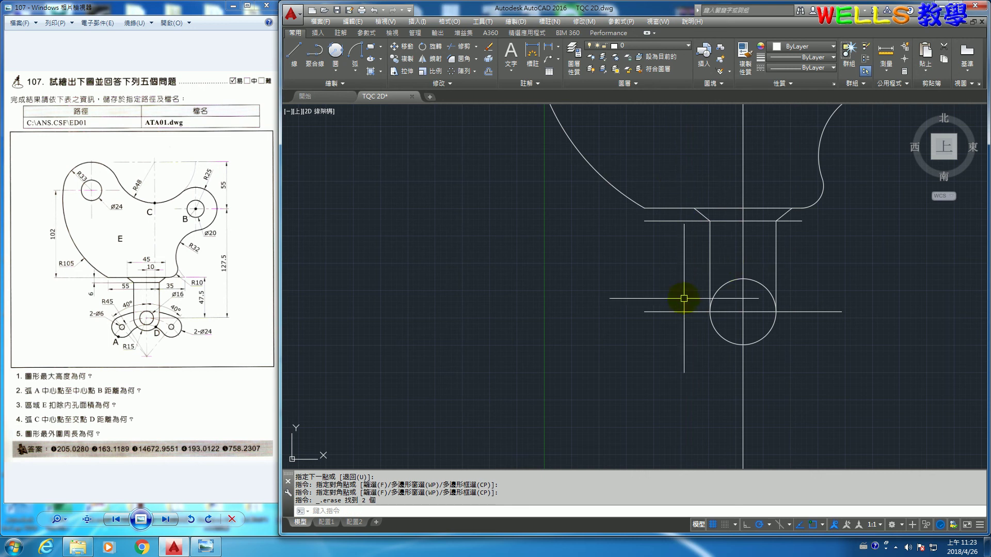
type("tr")
key("Return")
left_click(703, 249)
left_click(740, 249)
left_click(774, 247)
key("Return")
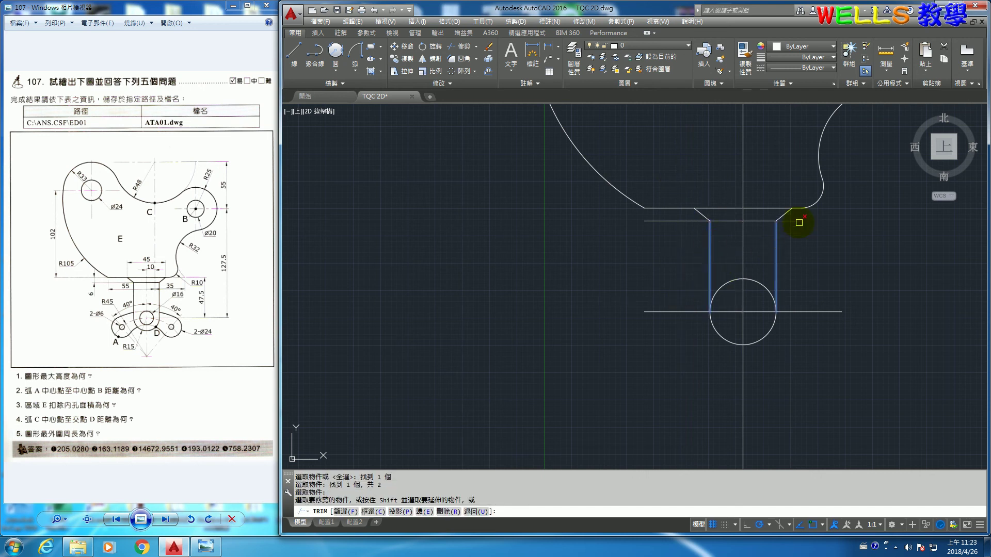
left_click(666, 221)
key("Return")
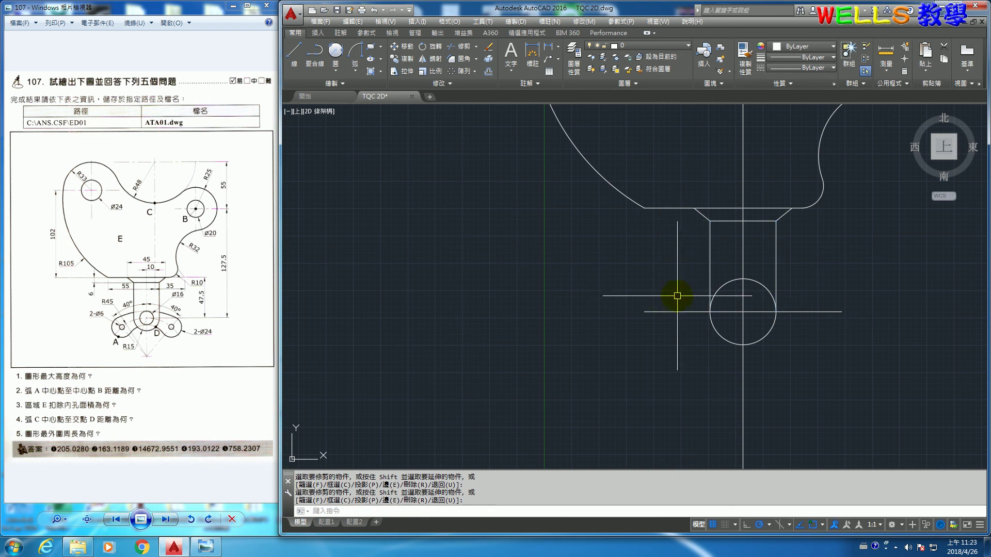
Erase the leftover horizontal and vertical centre lines
key("Return")
left_click(677, 310)
key("Delete")
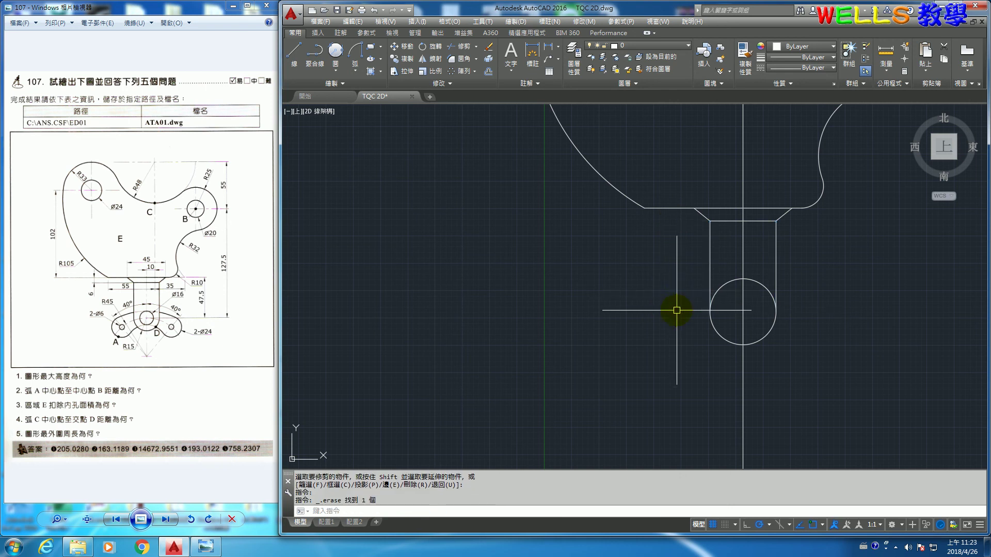
left_click(743, 380)
key("Delete")
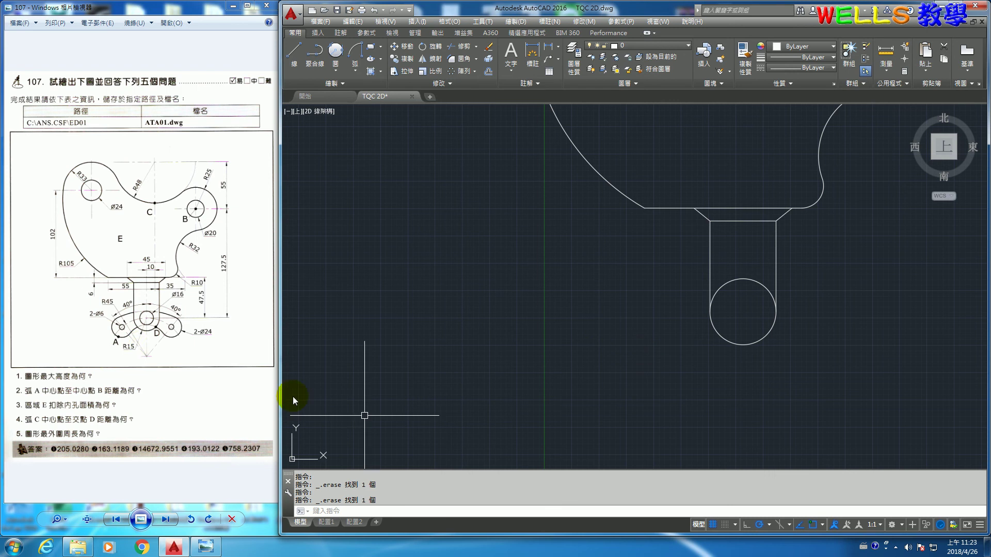
Zoom and pan the reference image onto the lobed lower arm's dimensions
left_click(137, 332)
scroll(171, 374, "up", 3)
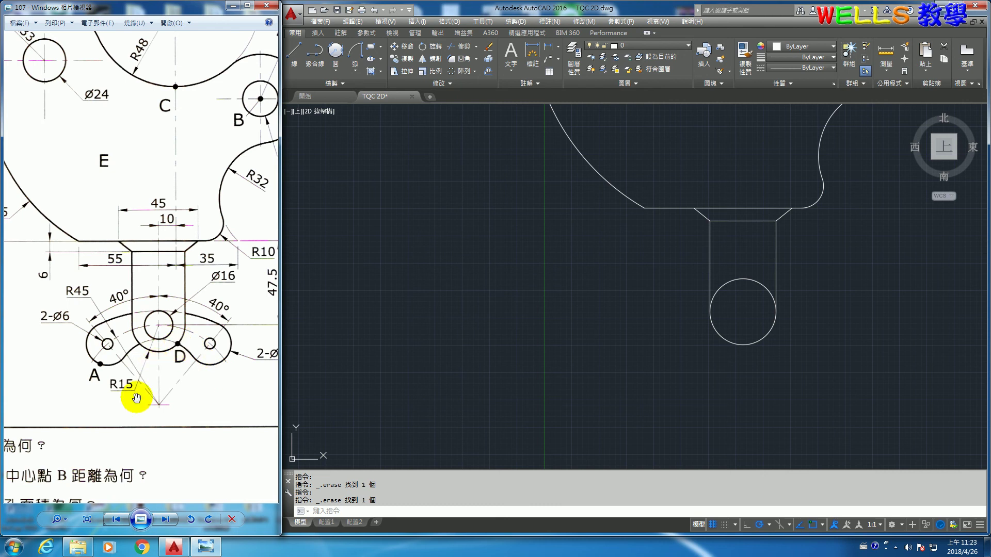
left_click_drag(172, 351, 148, 338)
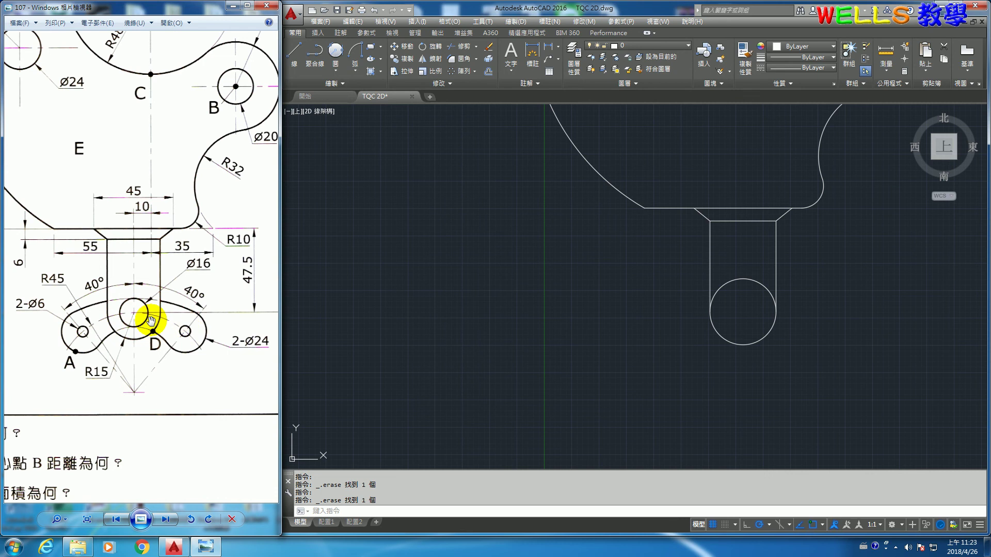
Draw a Ø16 hole at the centre of the R15 neck circle
left_click(392, 345)
key("Return")
left_click(743, 312)
type("d")
key("Return")
key("Return")
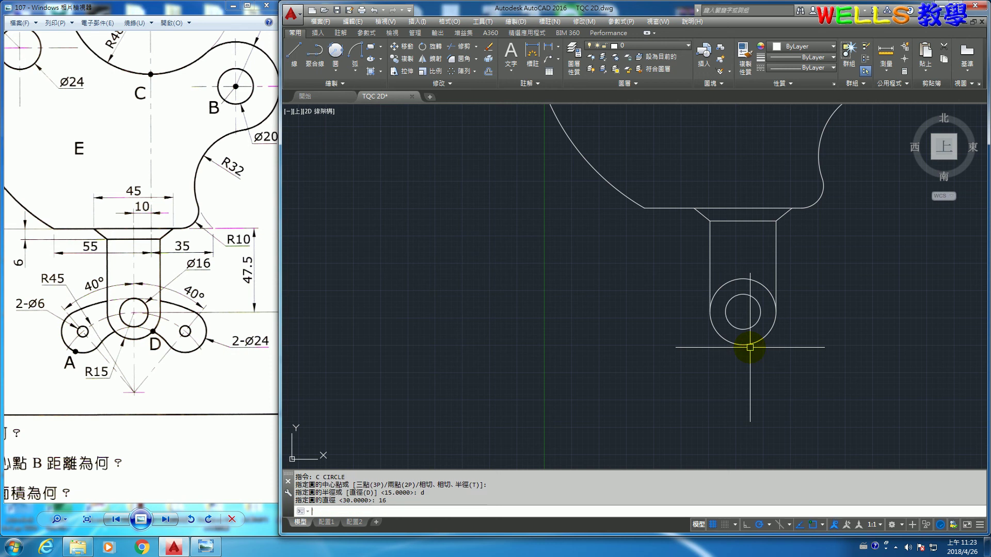
key("Return")
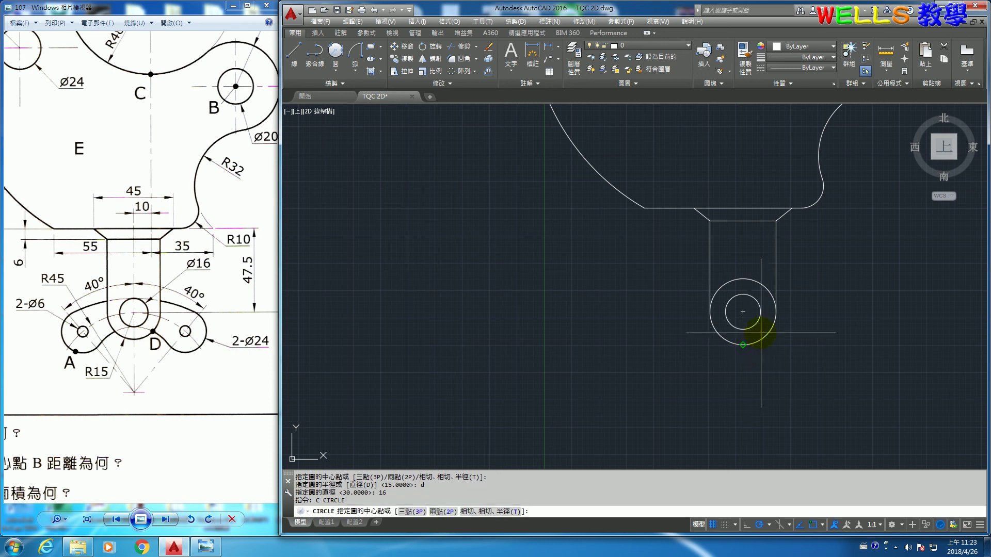
Draw a radius-45 circle centred 45 below the neck circle
left_click(743, 312)
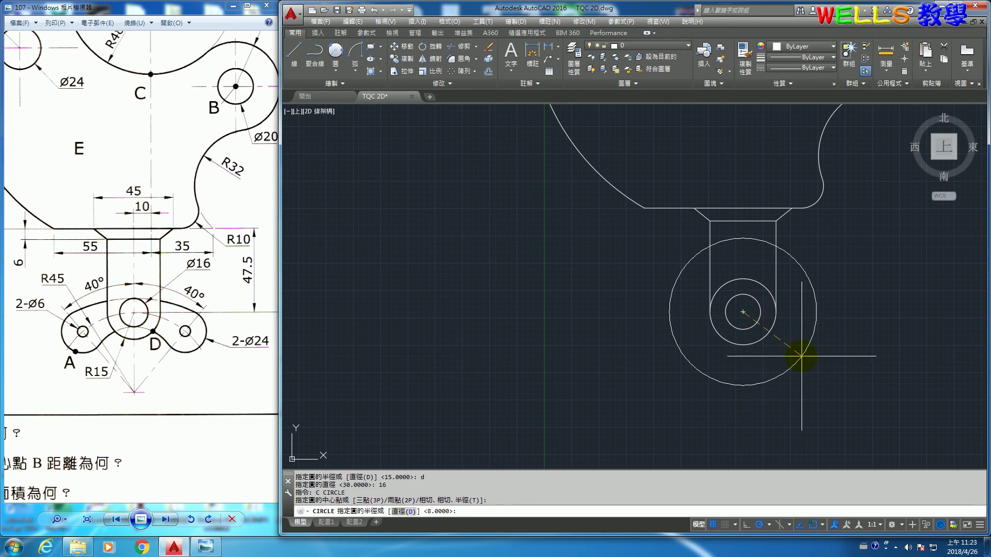
key("Escape")
type("c")
key("Return")
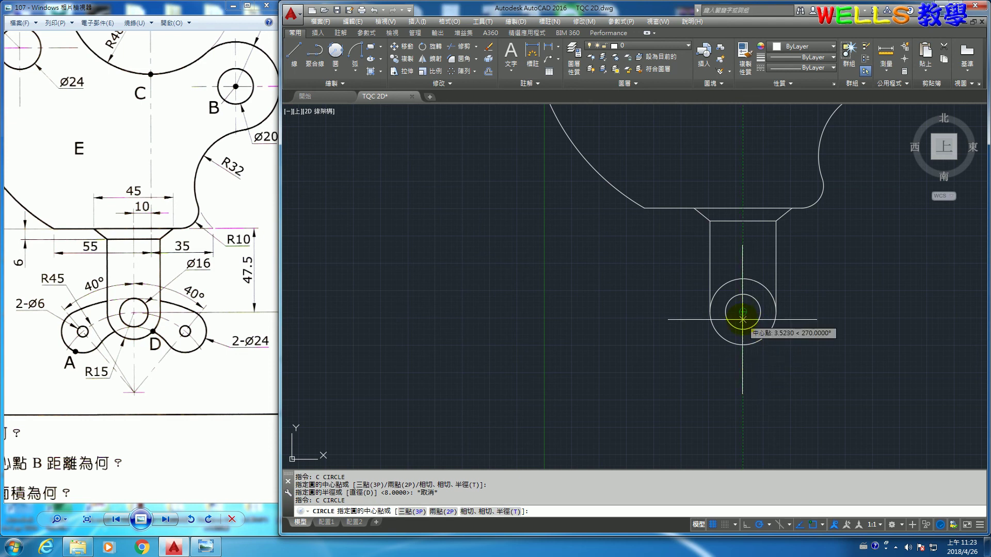
key("Return")
type("45")
key("Return")
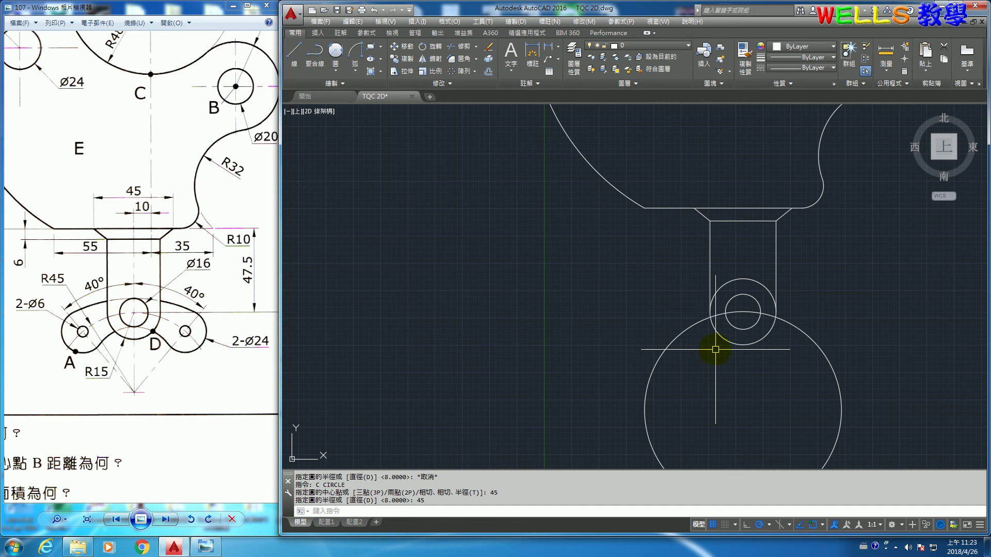
middle_click_drag(762, 413, 753, 364)
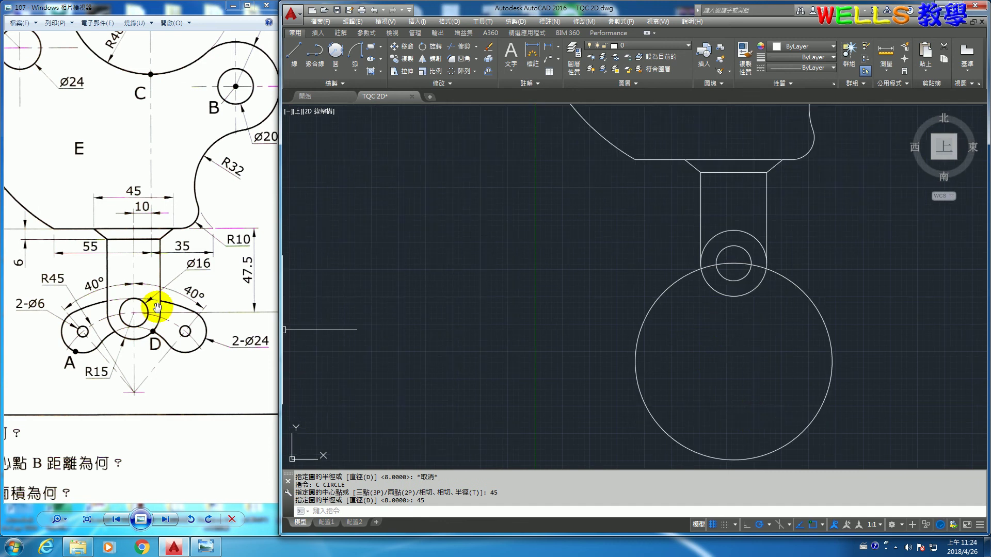
Draw a 50° construction line through the R45 circle's centre
type("xl")
key("Return")
key("Return")
key("Return")
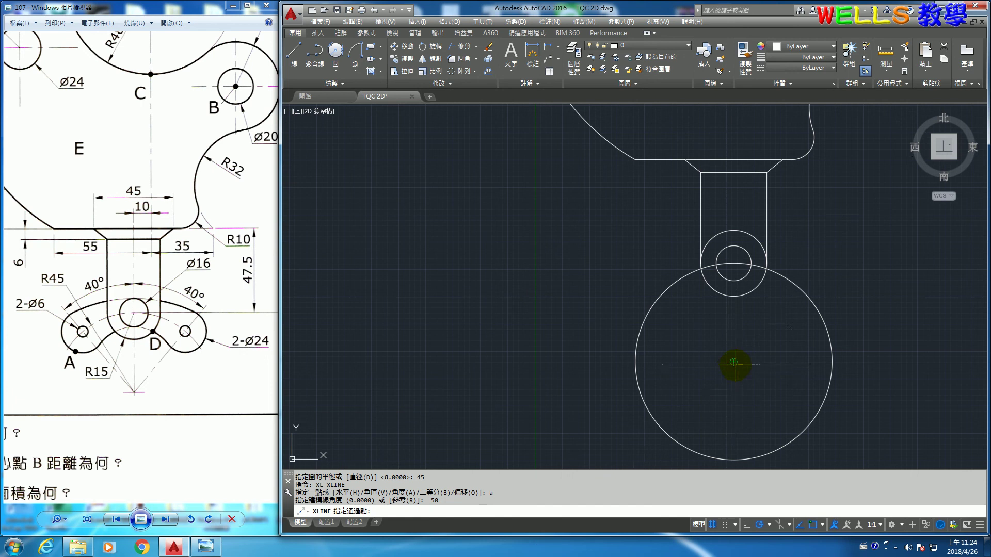
left_click(731, 365)
key("Return")
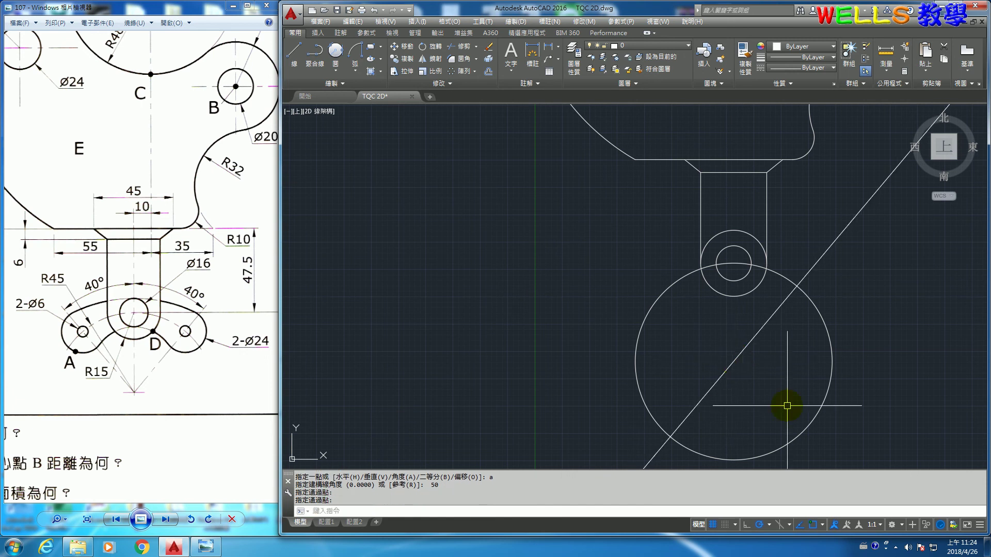
type("c")
Draw Ø24 and Ø6 circles where the line meets the arc, then erase the R45 circle and line
key("Return")
left_click(797, 284)
type("d")
key("Return")
key("Return")
key("Return")
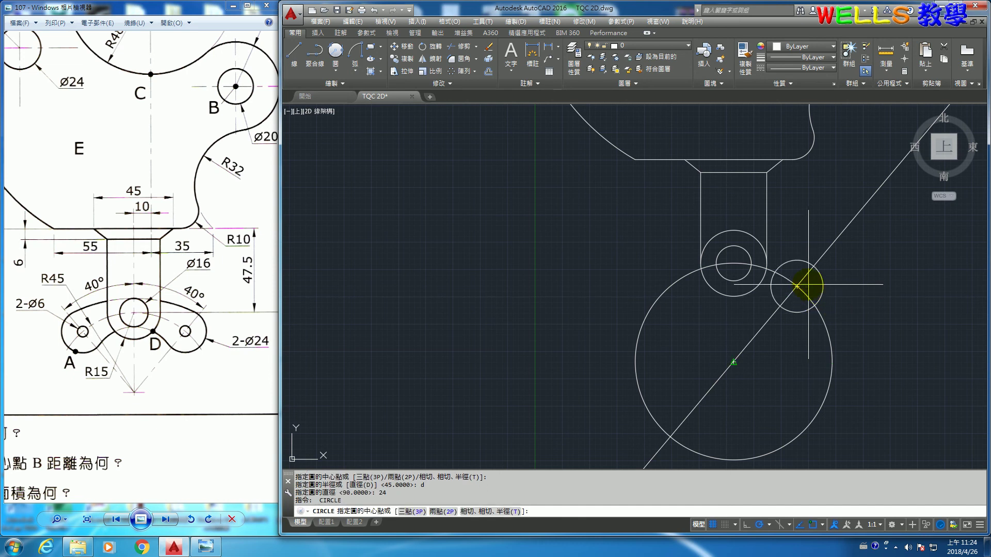
left_click(797, 285)
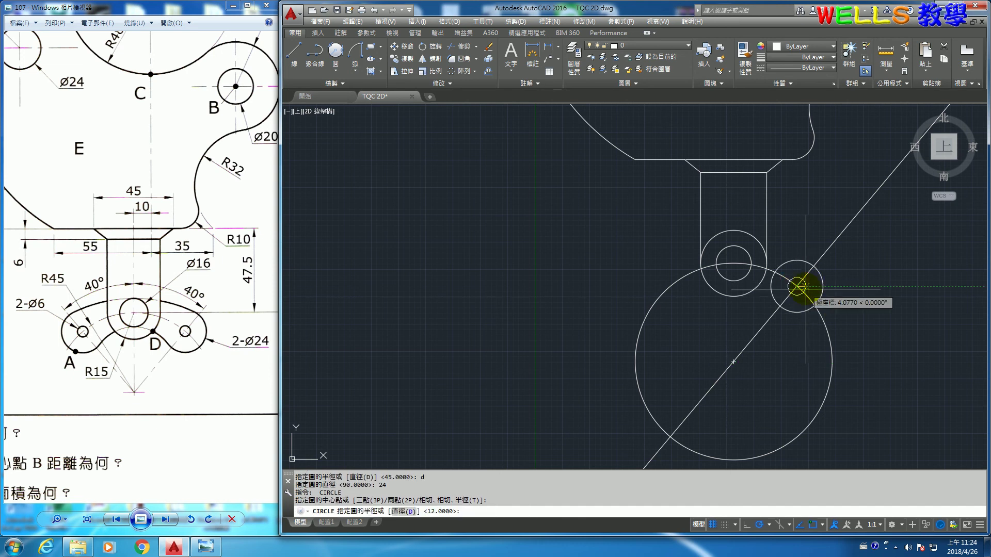
type("d")
key("Return")
type("6")
key("Return")
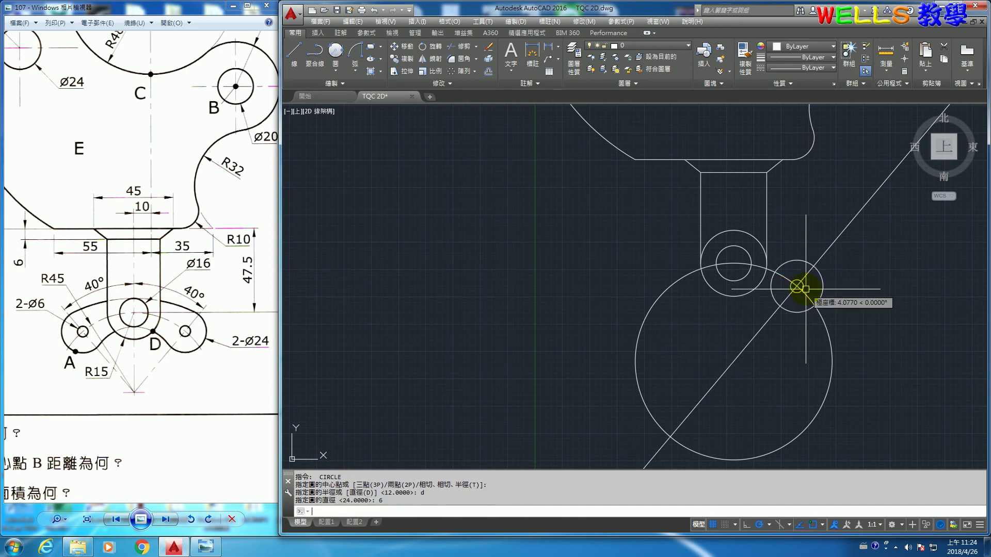
left_click(837, 428)
left_click(698, 363)
key("Delete")
Mirror the Ø24 lobe and Ø6 hole across a vertical axis through the hub centre
left_click(430, 59)
left_click(860, 244)
left_click(773, 325)
key("Return")
left_click(733, 263)
left_click(734, 351)
key("Return")
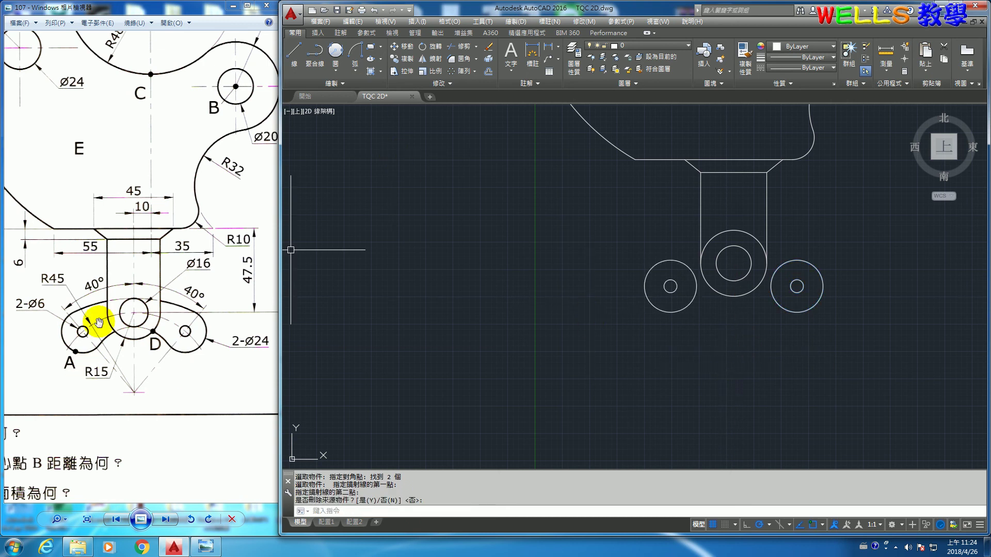
Draw a Tan-Tan-Tan circle touching both lobes and the hub, trimmed to the upper arc
left_click(336, 73)
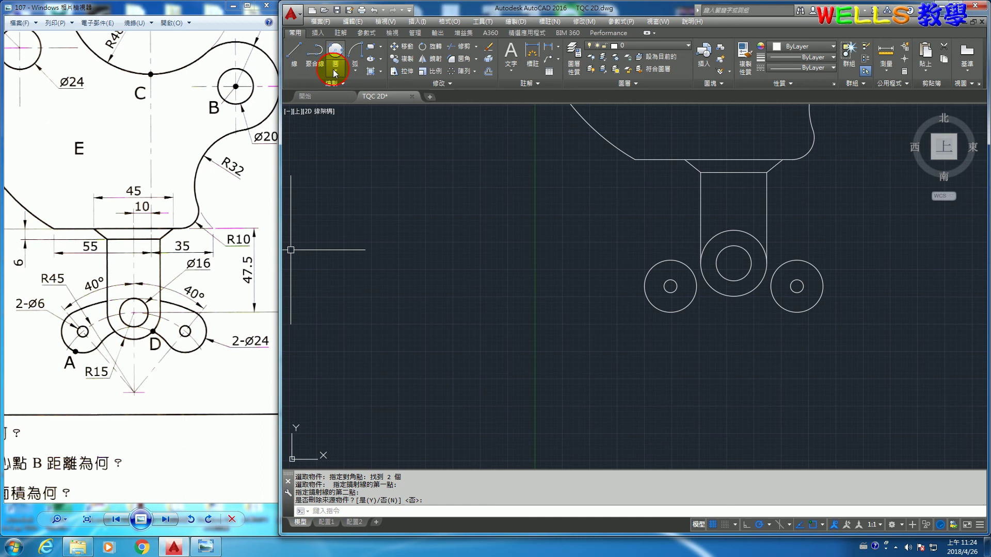
left_click(341, 195)
left_click(654, 259)
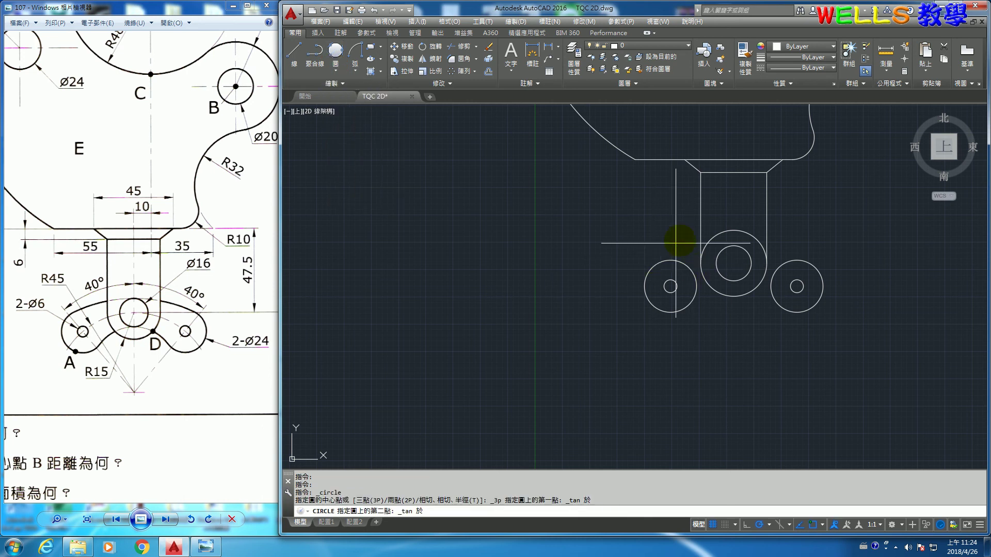
left_click(729, 246)
left_click(791, 261)
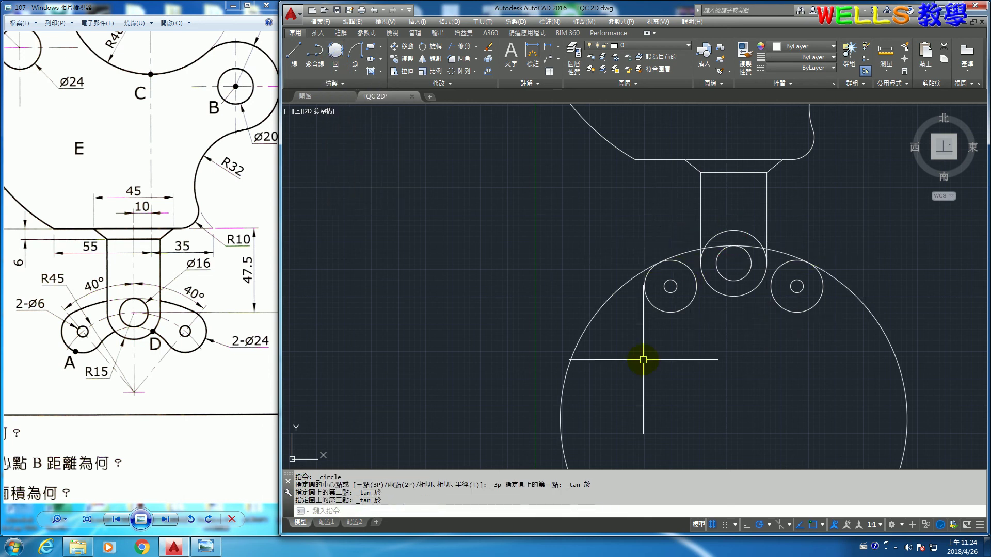
type("tr")
key("Return")
left_click(645, 296)
left_click(814, 305)
key("Return")
left_click(876, 311)
key("Escape")
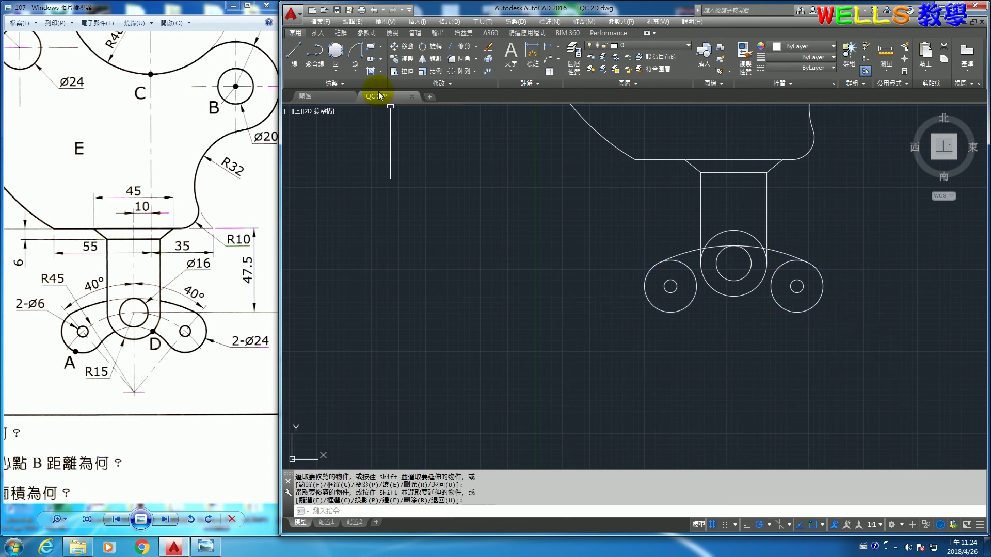
Add a lower Tan-Tan-Tan circle and trim it between the lobes into the inner arc
left_click(335, 52)
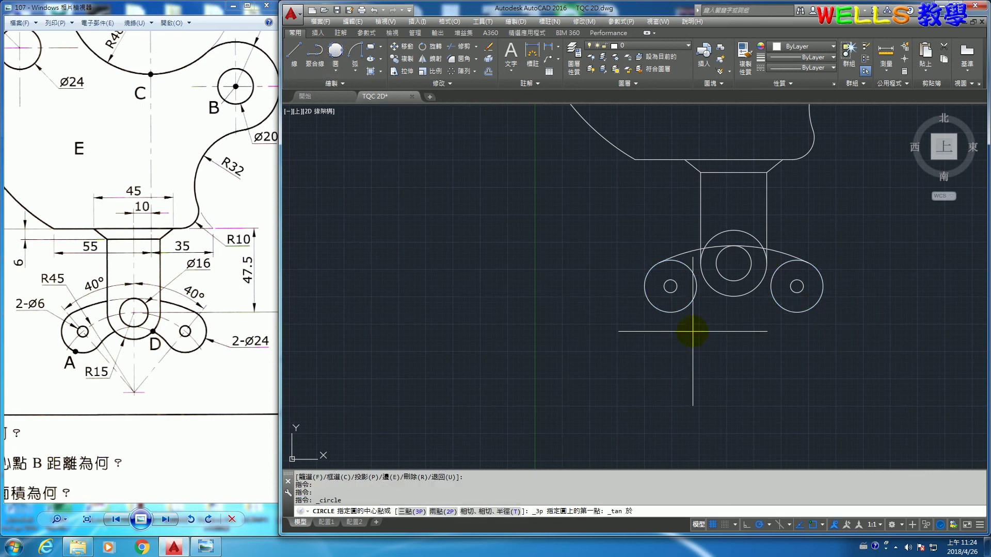
left_click(684, 295)
left_click(729, 296)
left_click(778, 301)
key("Return")
left_click(775, 313)
left_click(666, 310)
key("Return")
left_click(735, 393)
left_click(737, 385)
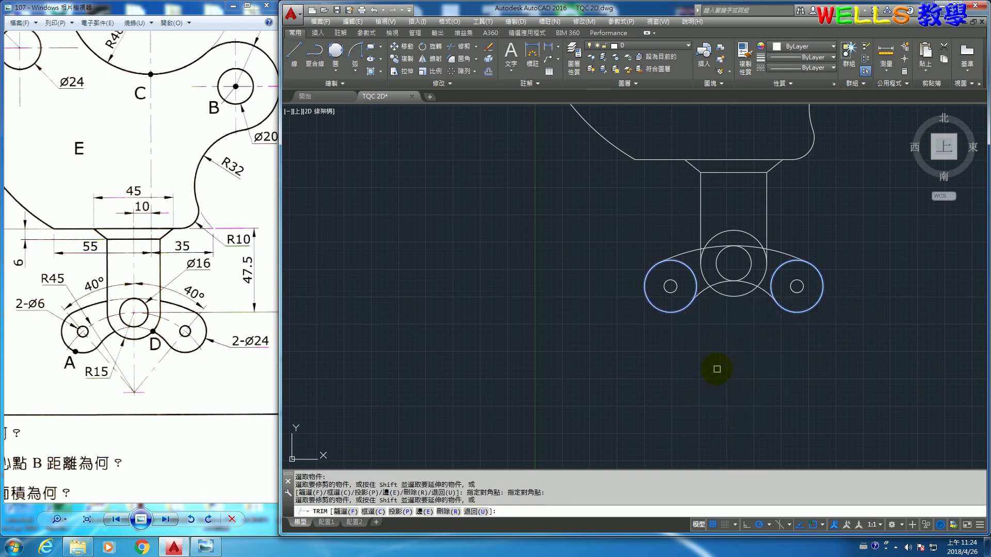
key("Return")
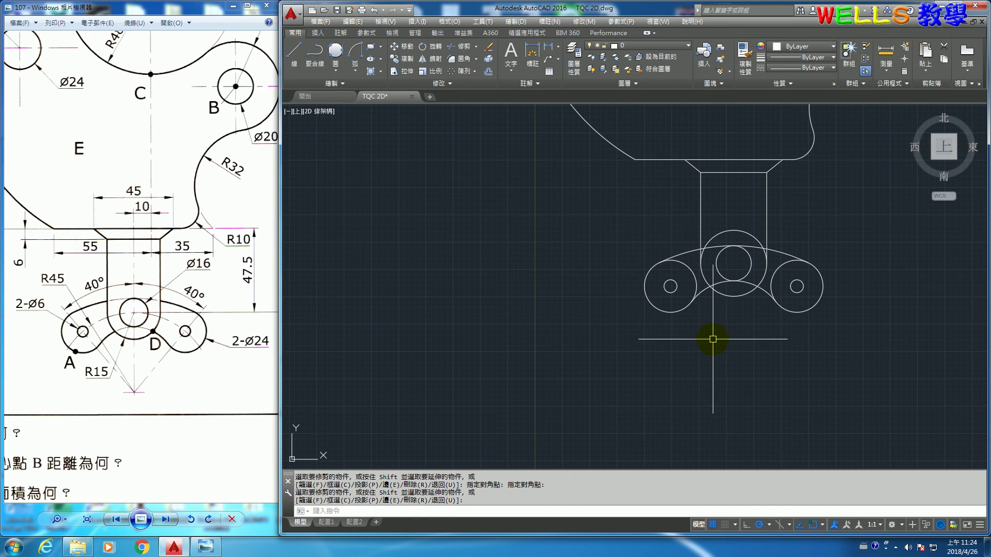
Trim away the neck circle's arc between the two neck lines
scroll(722, 316, "up", 2)
middle_click_drag(767, 322, 716, 362)
type("tr")
key("Return")
left_click(765, 186)
left_click(583, 194)
key("Return")
left_click(692, 221)
key("Return")
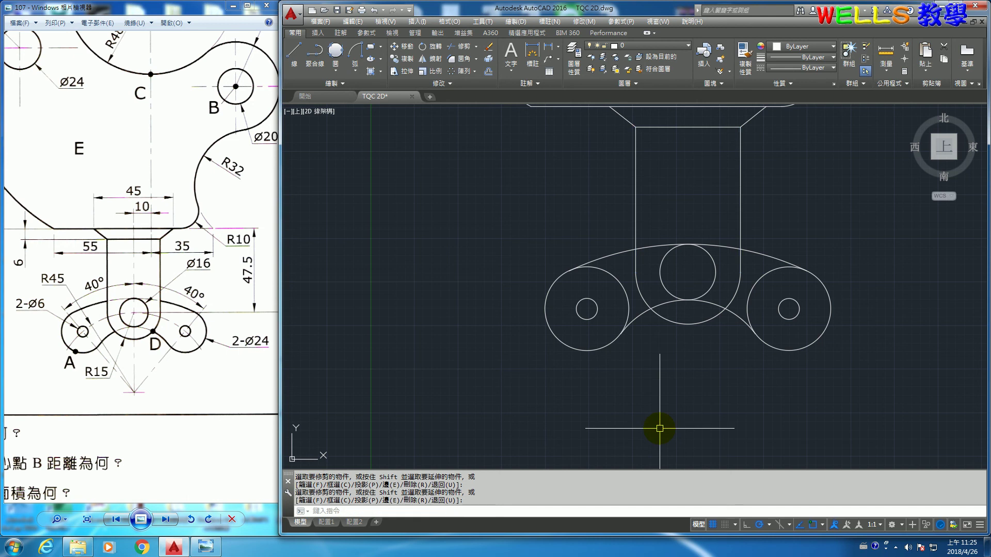
Trim the arc pieces crossing the stem, using the stem lines and lower arc as edges
type("tr")
key("Return")
left_click(636, 217)
left_click(685, 324)
left_click(741, 222)
key("Return")
left_click(730, 244)
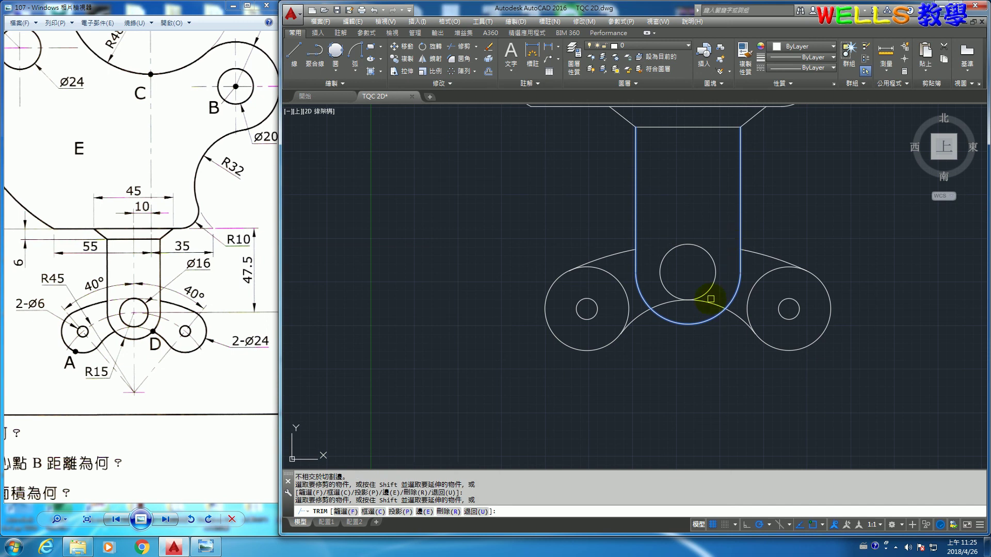
left_click(711, 304)
key("Return")
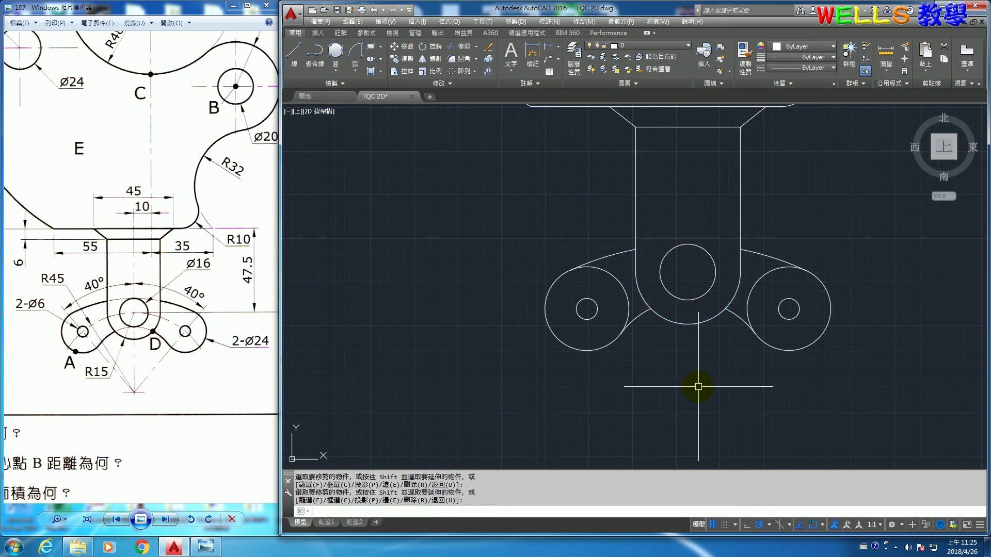
type("tr")
Trim away both lobes' inner arcs and zoom out to view the whole bracket
key("Return")
key("Return")
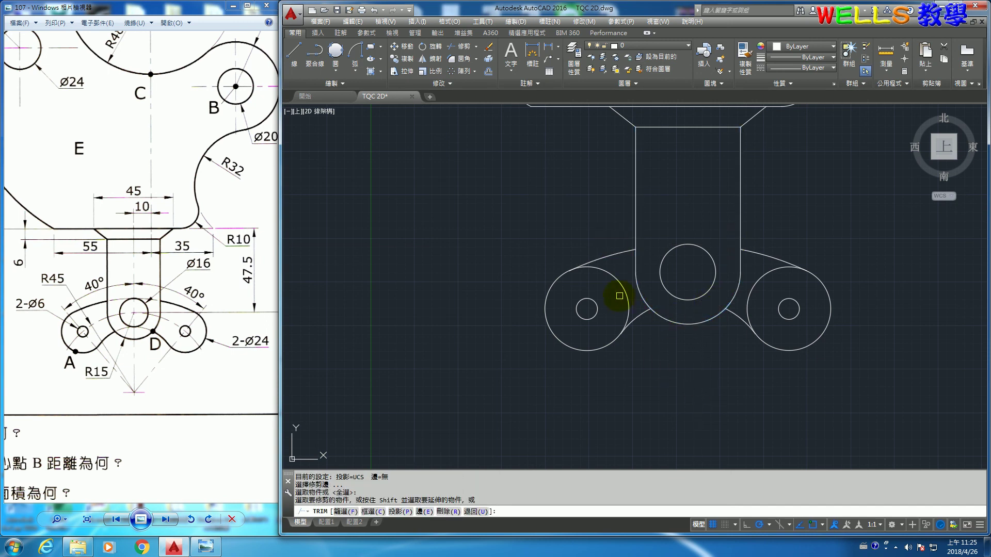
left_click(624, 287)
left_click(754, 283)
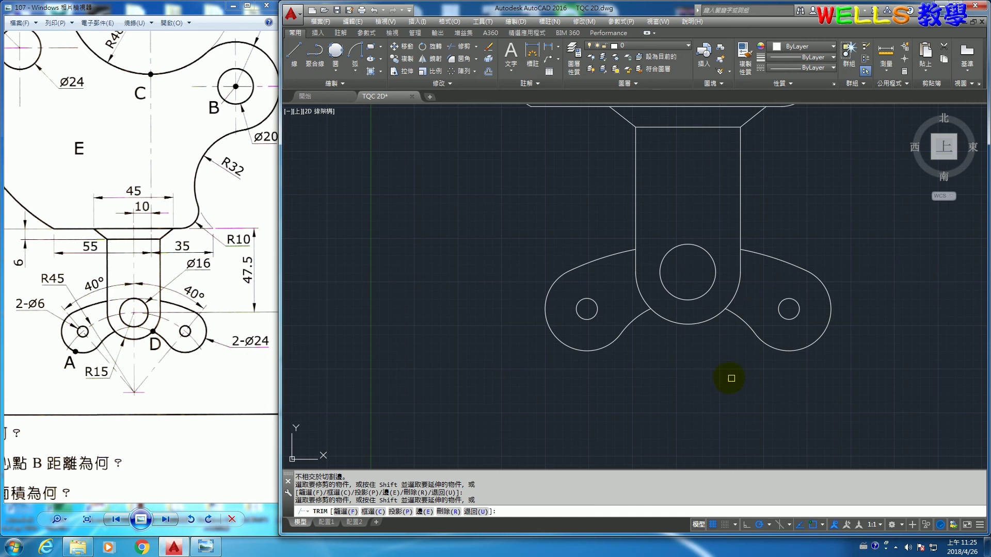
key("Return")
scroll(703, 369, "down", 3)
scroll(722, 371, "down", 1)
scroll(728, 368, "up", 2)
middle_click_drag(727, 361, 734, 374)
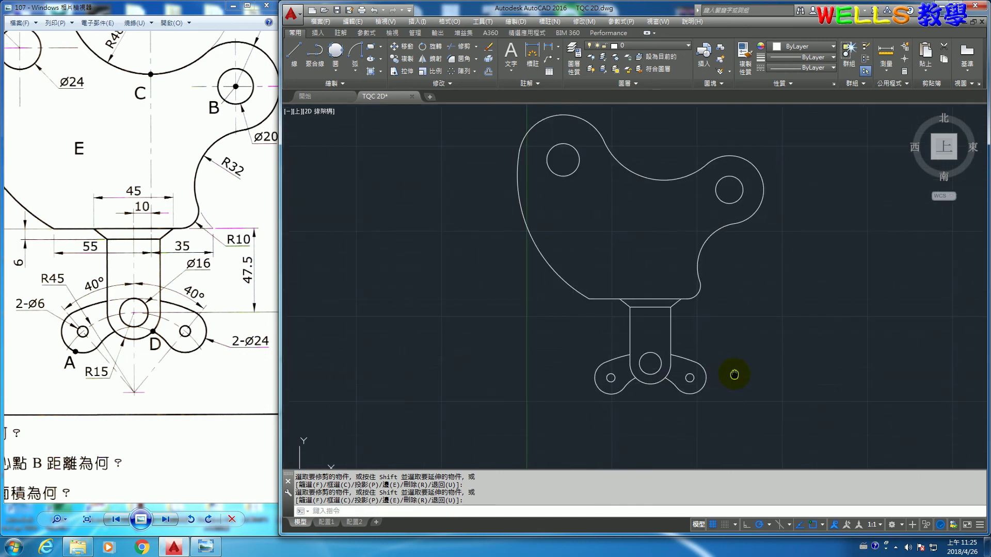
left_click_drag(138, 374, 190, 397)
Measure the overall height from the top arc to the lowest lobe point: 205.0280
scroll(186, 366, "down", 3)
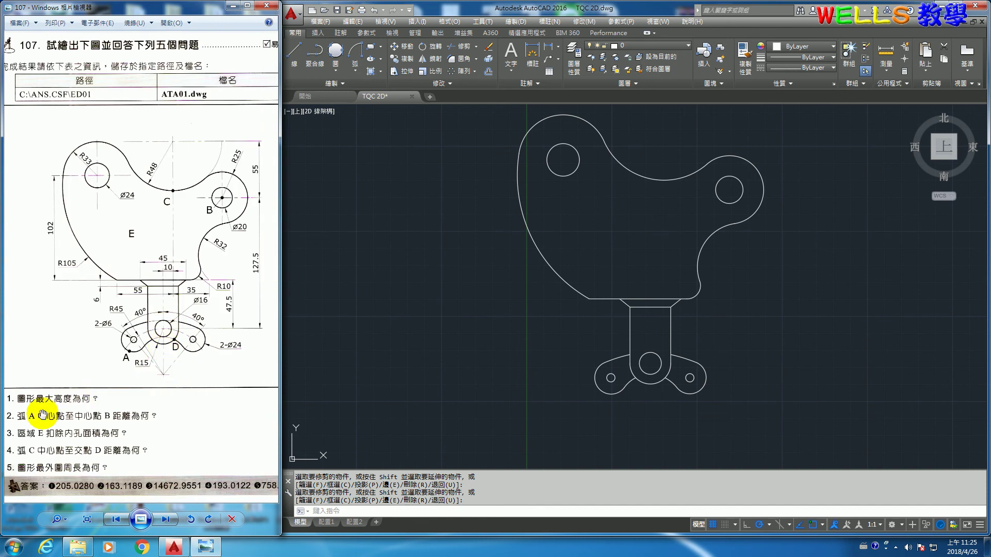
left_click(499, 450)
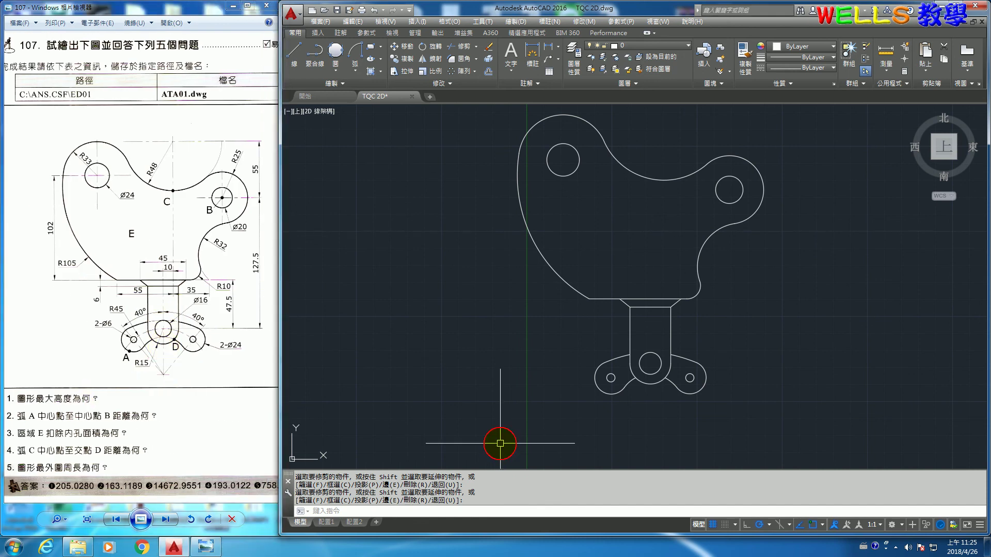
type("dist")
key("Return")
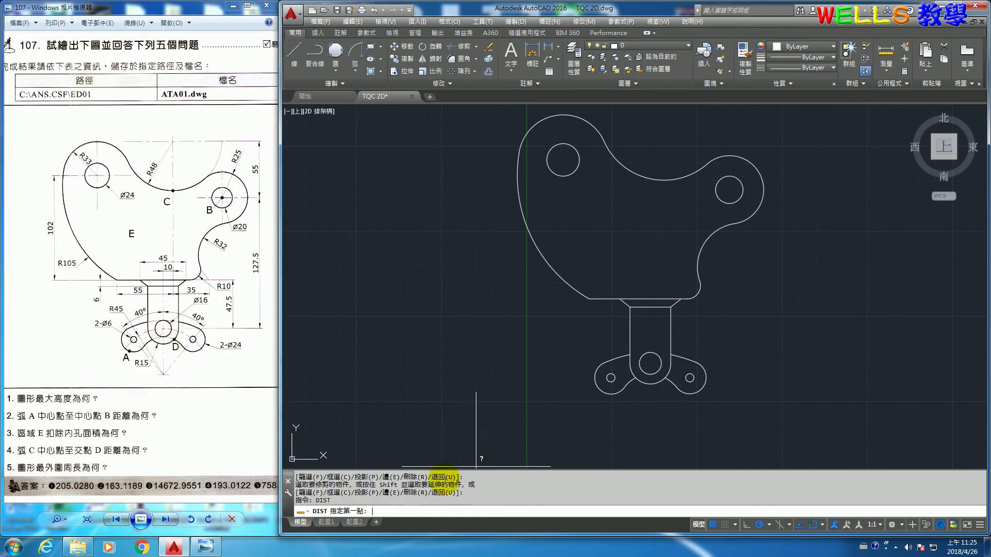
left_click(564, 117)
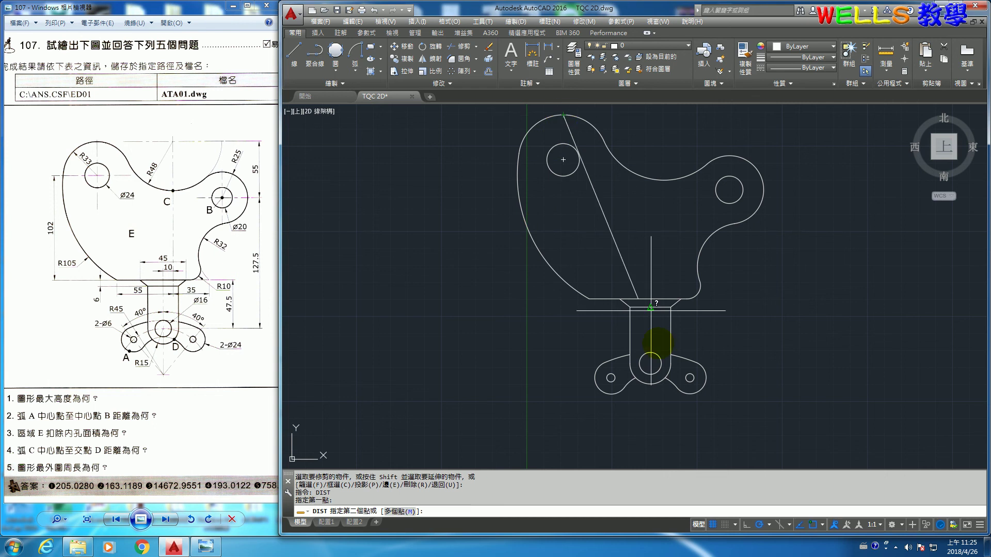
left_click(610, 397)
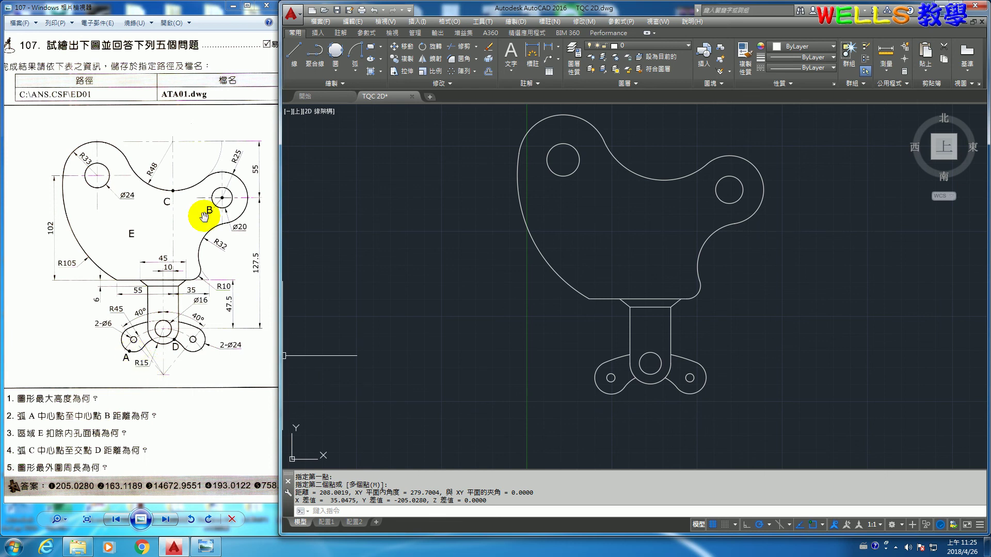
left_click(422, 403)
type("dist")
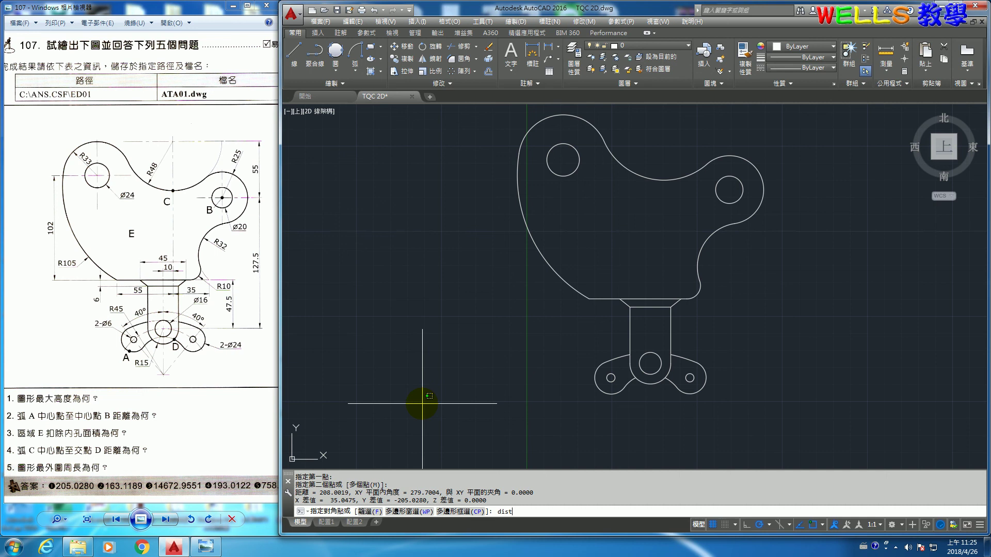
key("Return")
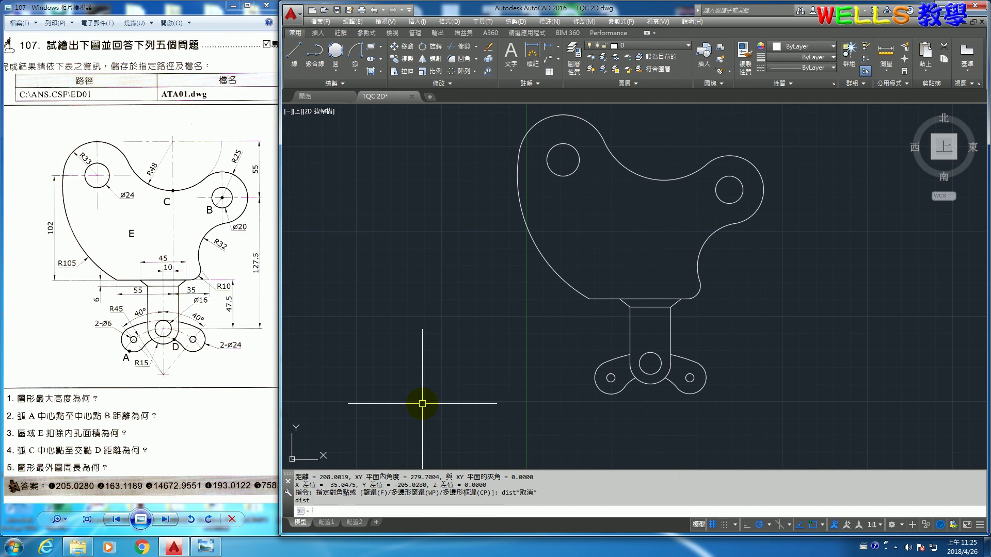
Measure the distance from arc A's centre to circle B's centre: 163.1189
type("dist")
key("Return")
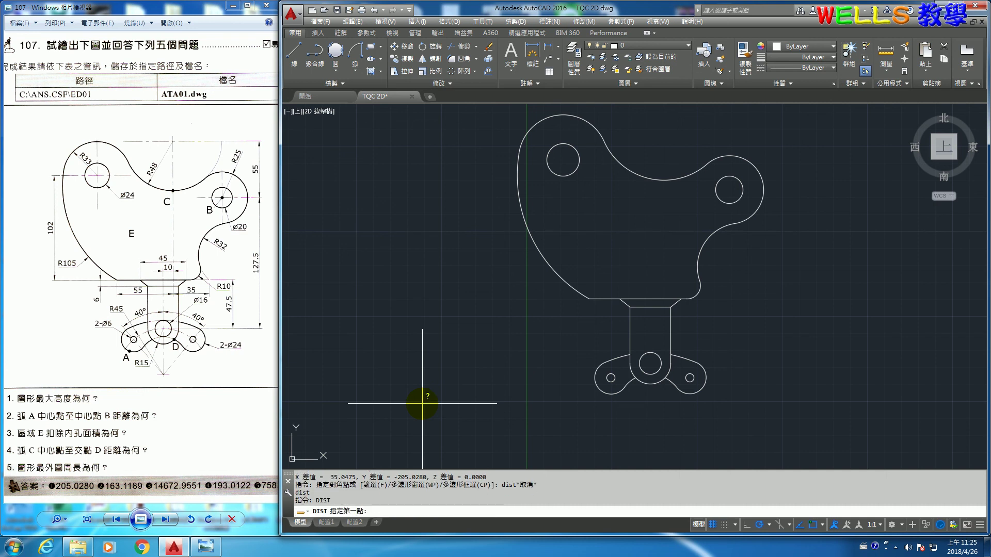
scroll(627, 385, "up", 5)
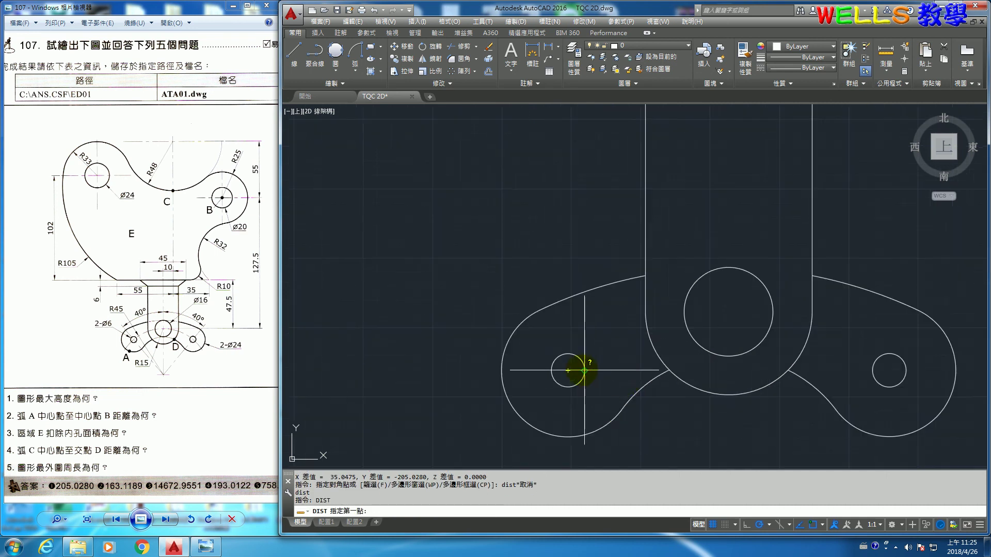
left_click(568, 371)
scroll(642, 222, "down", 3)
scroll(608, 365, "down", 2)
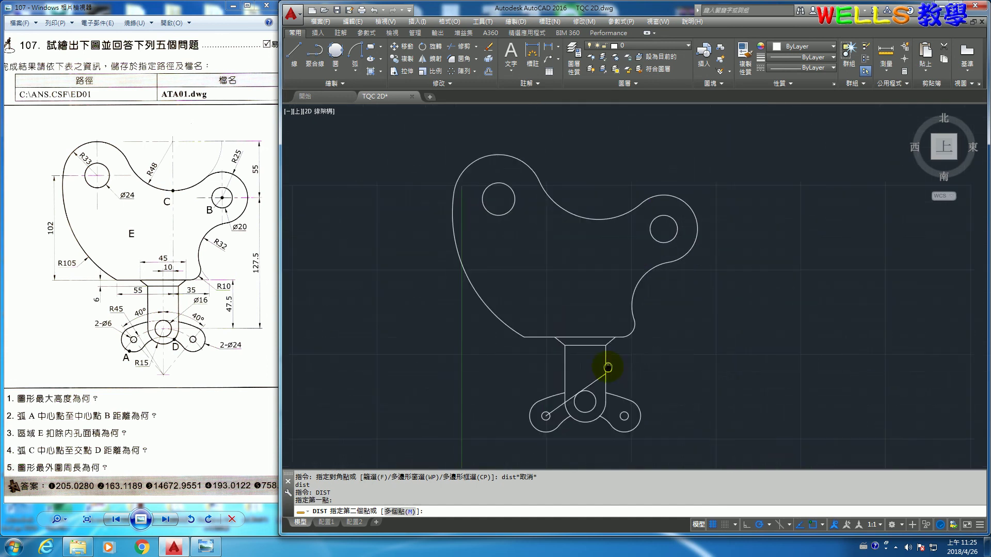
left_click(663, 229)
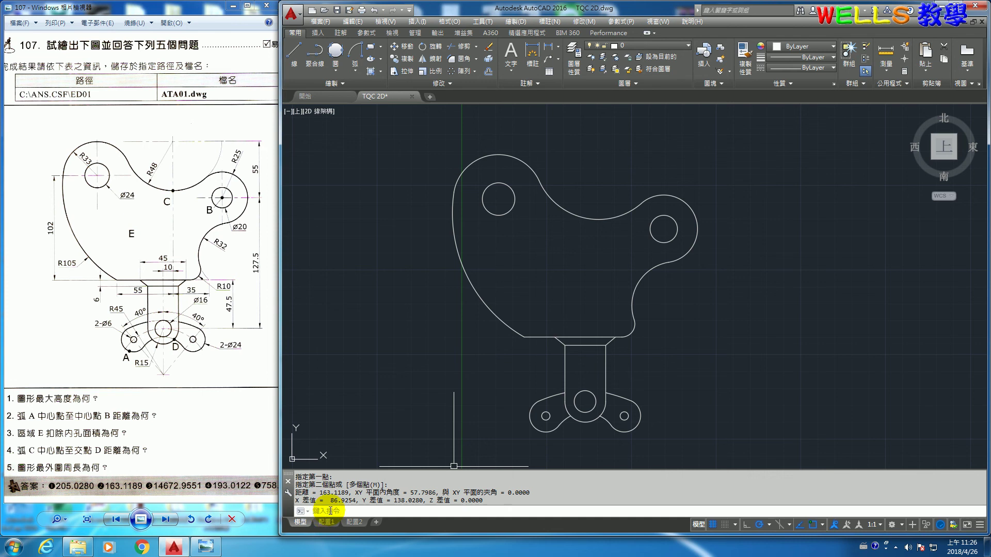
left_click(60, 443)
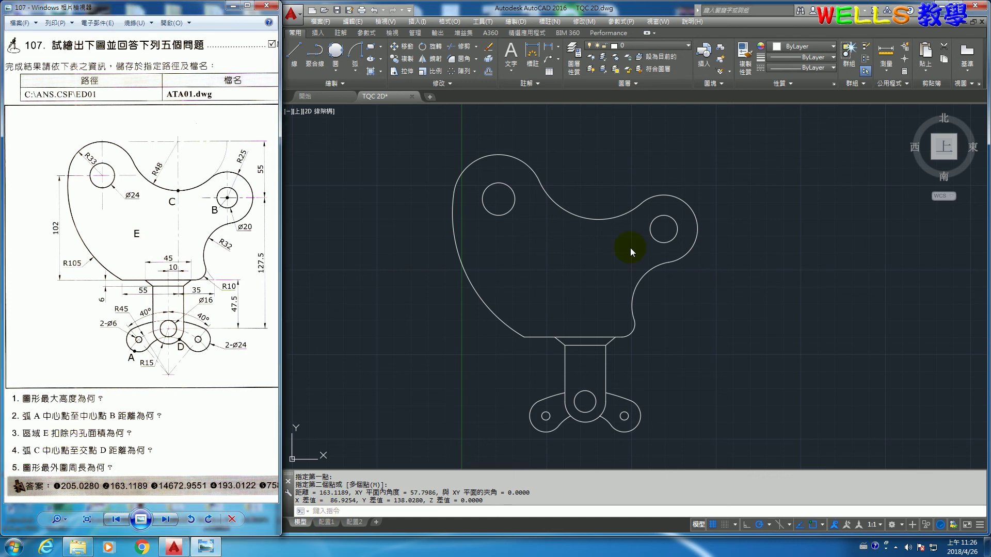
Fill region E with a temporary SOLID hatch
left_click(687, 395)
key("Return")
left_click(573, 296)
type("s")
key("BackSpace")
key("Return")
Read the hatch's area, 14672.9551, with AREA > Object, then delete the hatch
type("aa")
key("Return")
type("o")
key("Return")
left_click(579, 288)
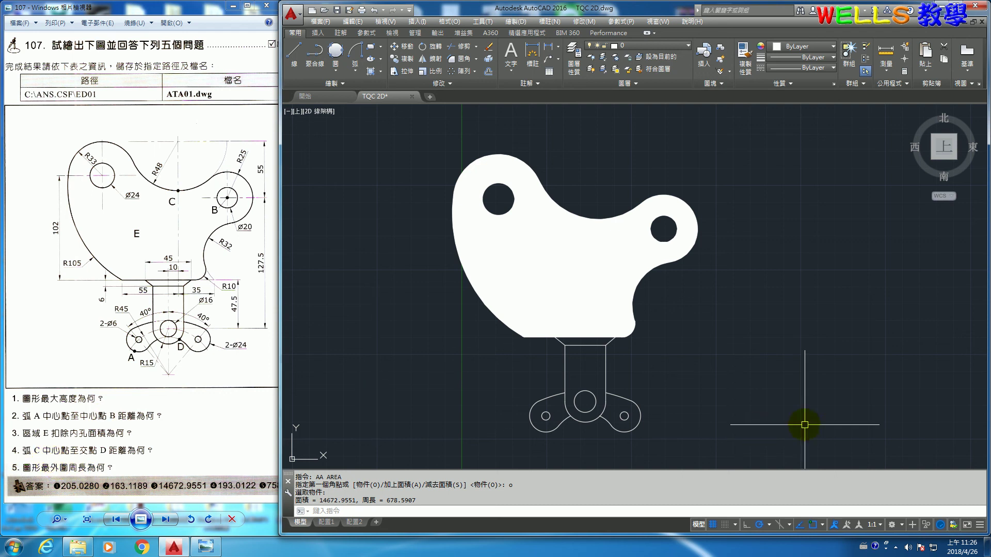
left_click(593, 281)
key("Delete")
type("DIST")
key("Return")
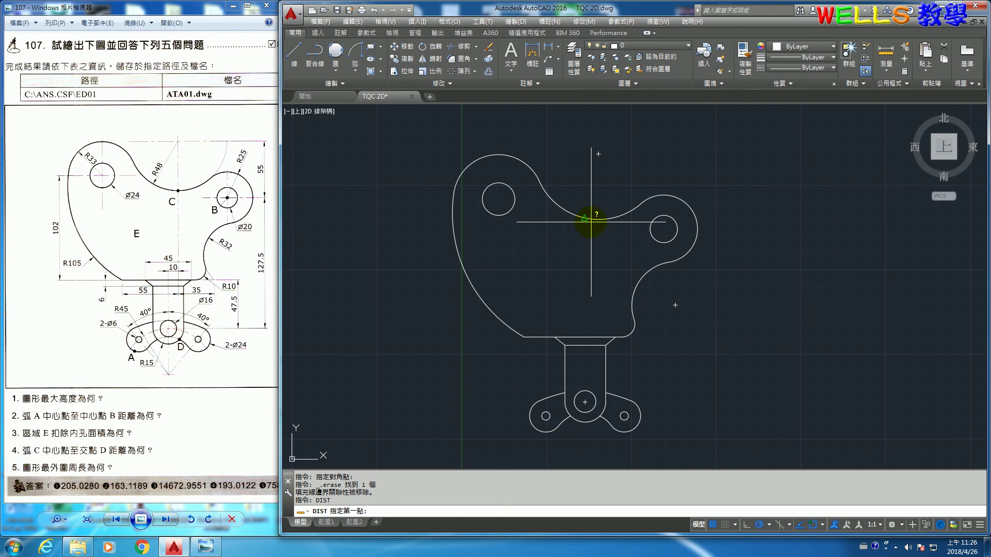
Measure from arc C's centre to intersection D, giving 193.0122
left_click(598, 154)
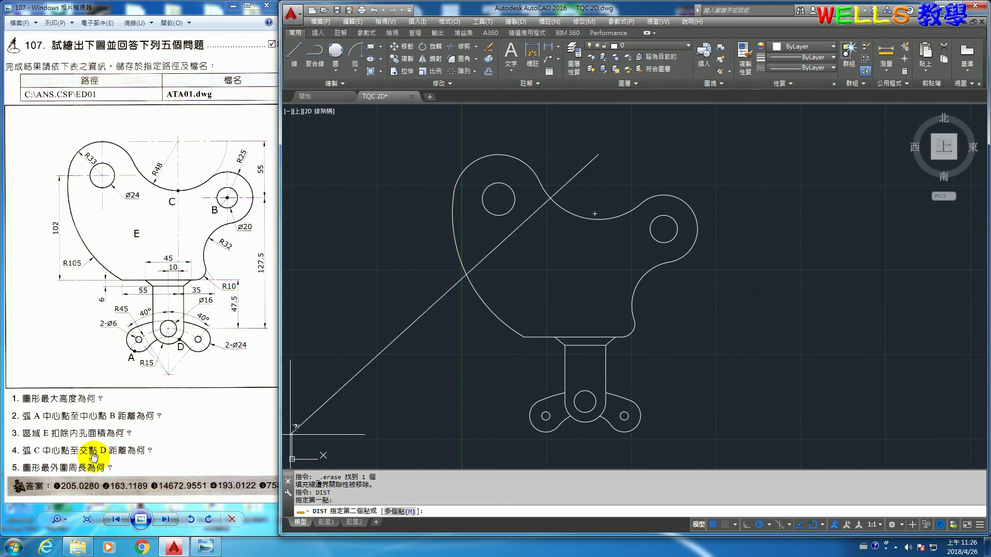
scroll(610, 393, "up", 4)
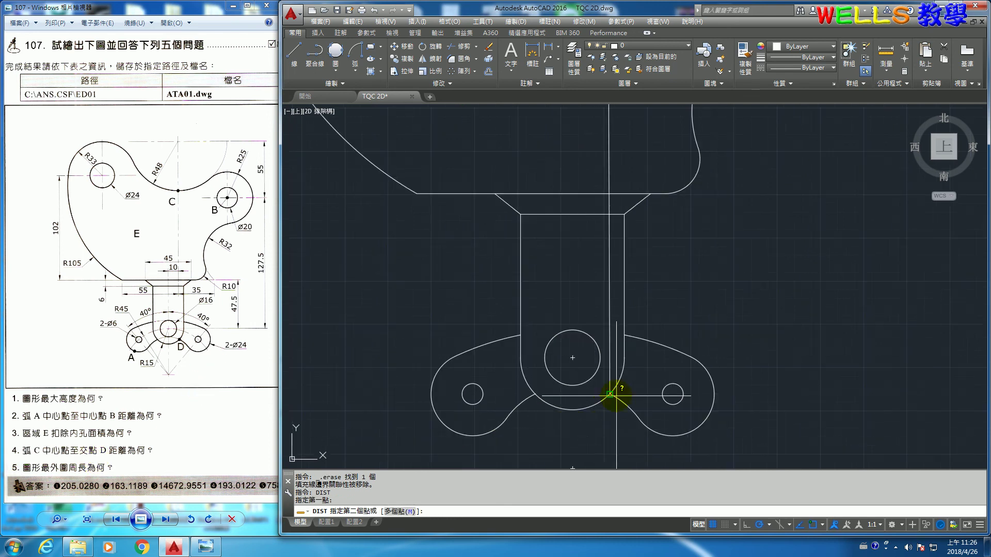
left_click(610, 394)
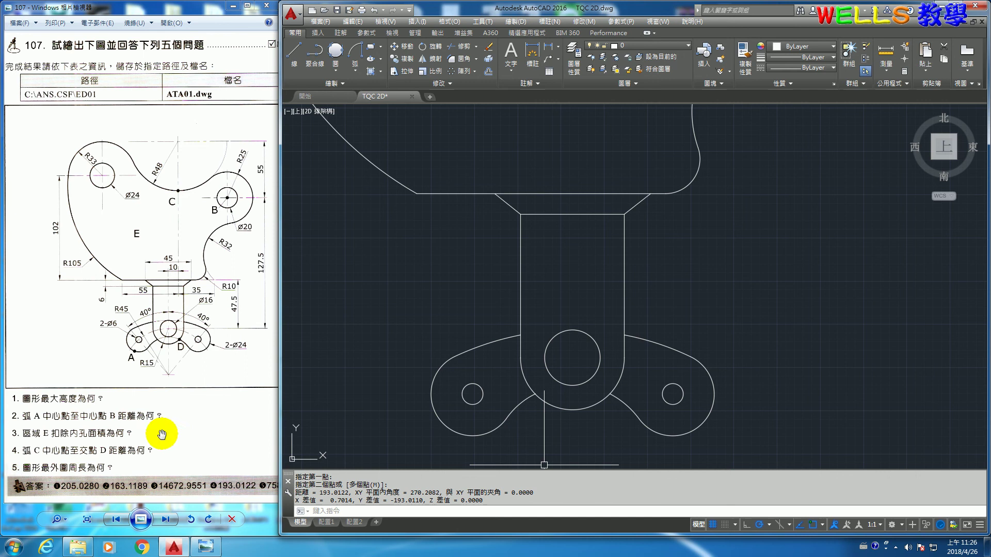
left_click(723, 302)
scroll(726, 295, "down", 3)
key("Escape")
scroll(671, 290, "down", 3)
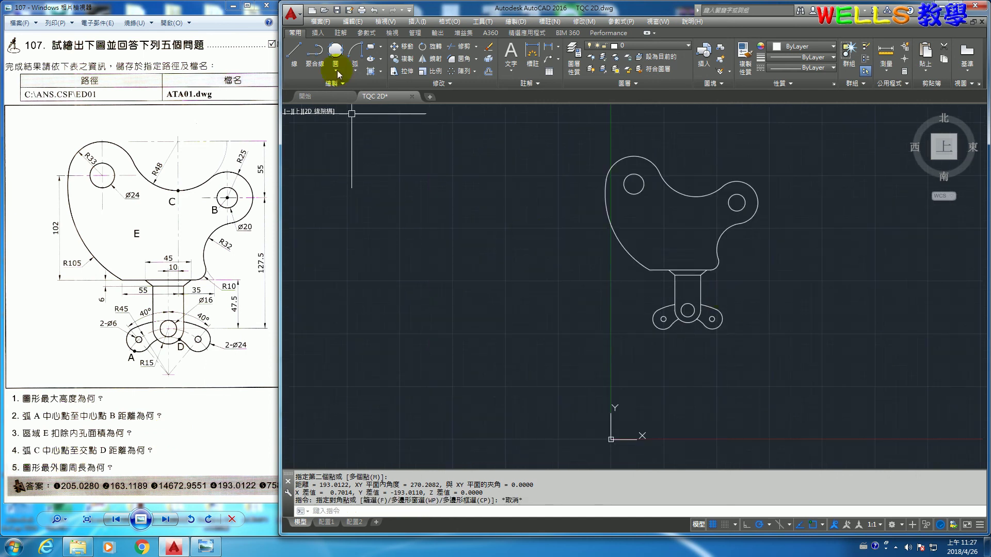
Frame the part with a rectangle and trace its outer boundary to read the perimeter, 758.2307
left_click(370, 47)
left_click(558, 136)
left_click(796, 375)
type("o")
key("Return")
key("Return")
left_click(770, 300)
key("Return")
key("Return")
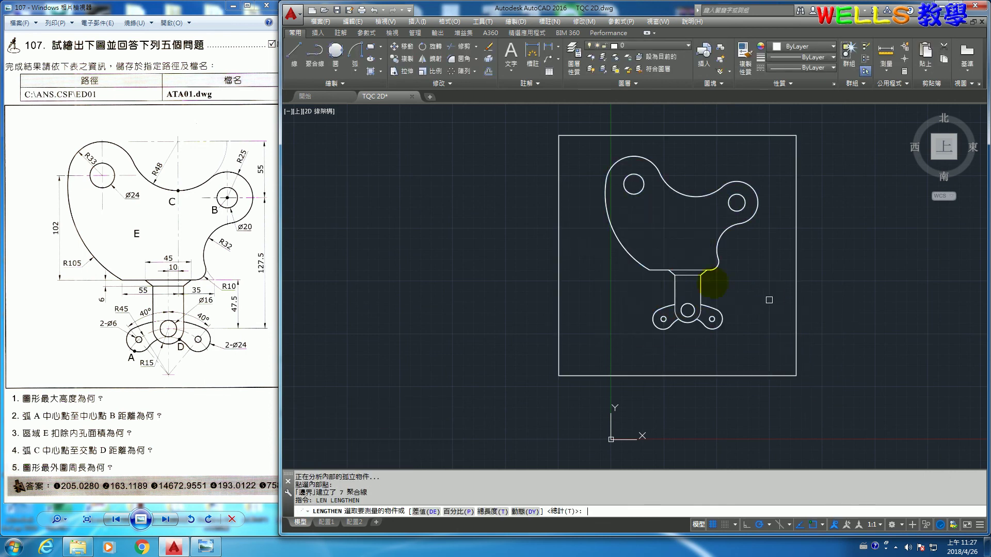
left_click(713, 248)
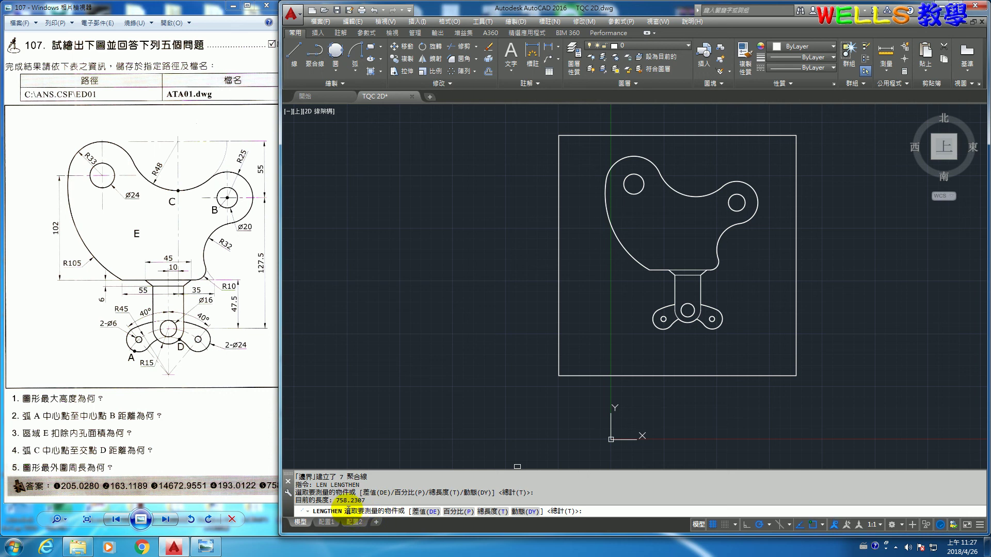
Check the reference answers and erase the temporary surrounding rectangle
left_click_drag(230, 445, 137, 434)
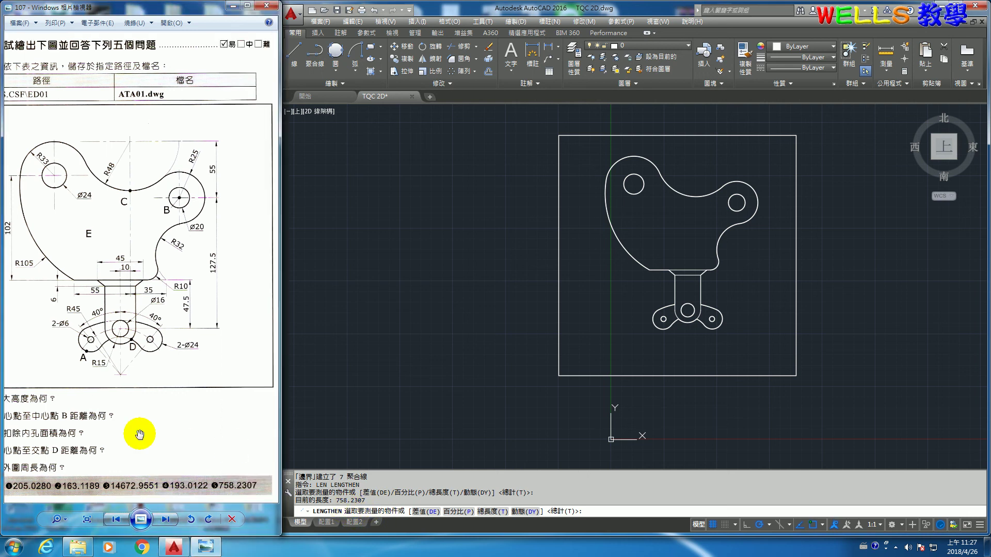
scroll(190, 427, "down", 2)
left_click(578, 329)
key("Escape")
left_click(579, 329)
left_click(541, 321)
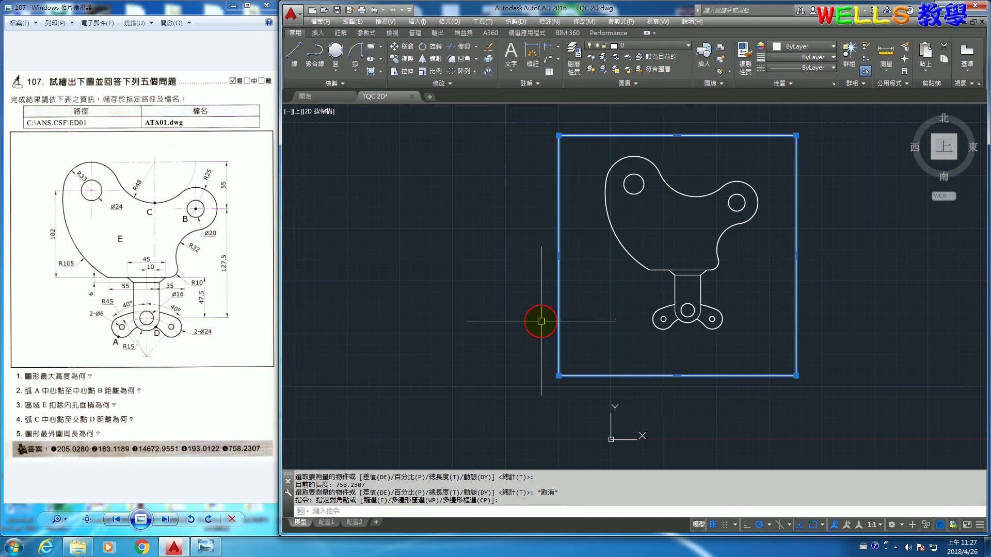
key("Delete")
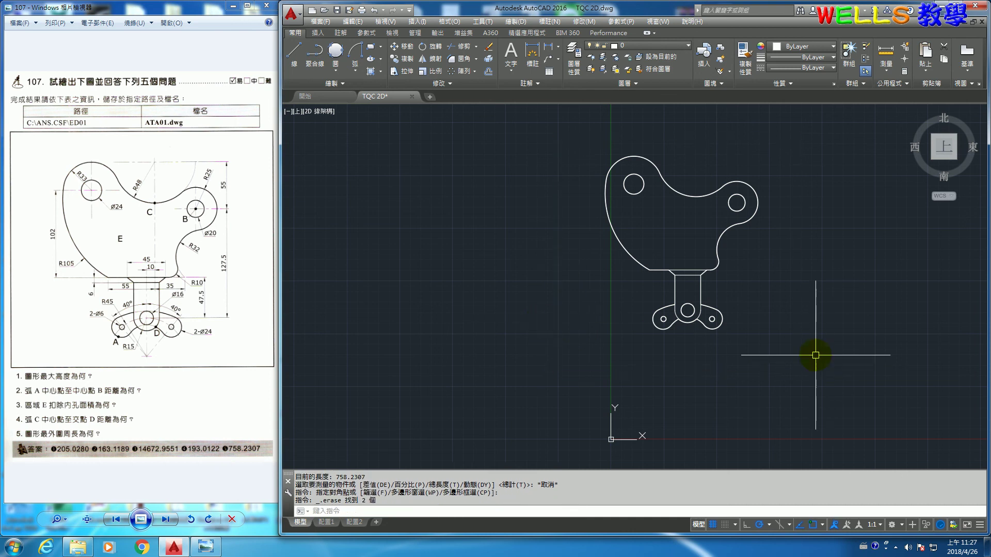